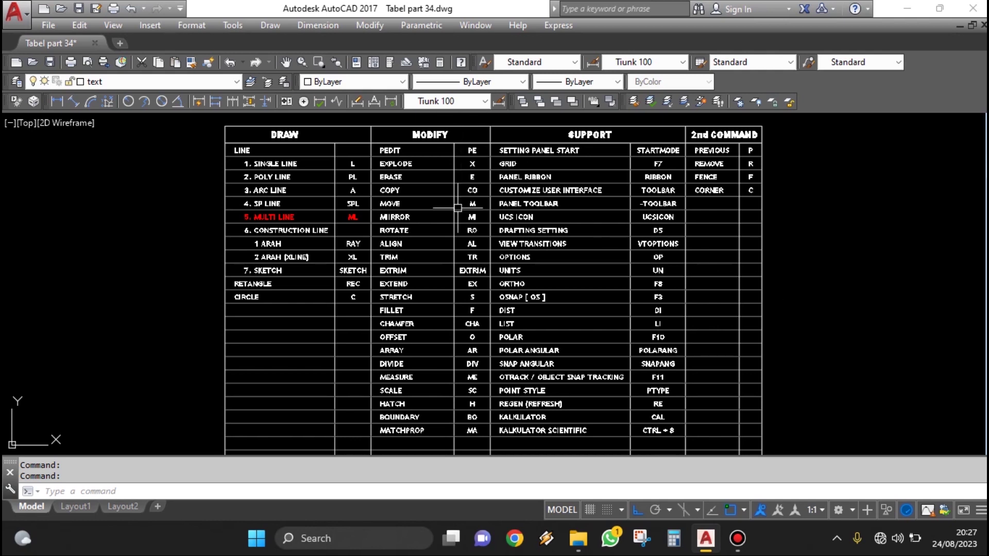
- Open the Multilines Edit Tools dialog with MLEDIT, after trying a double-click on the horizontal multiline
scroll(288, 230, "up", 4)
scroll(285, 229, "down", 1)
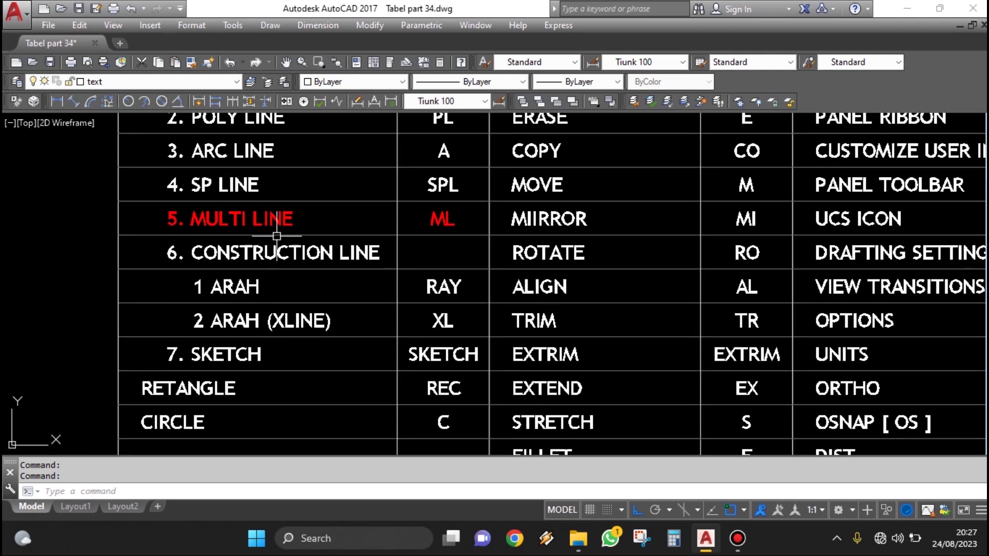
scroll(331, 229, "down", 3)
scroll(410, 270, "up", 1)
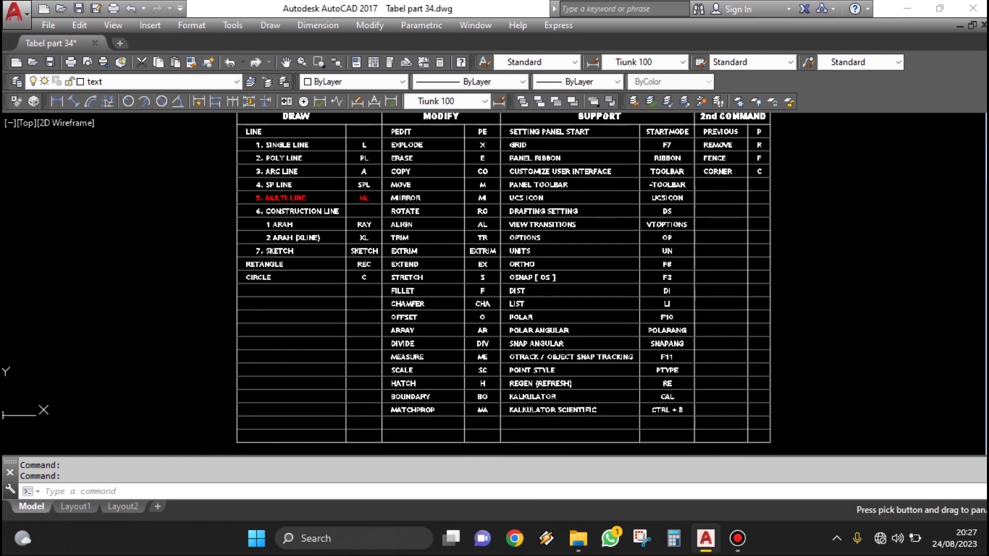
scroll(409, 271, "up", 1)
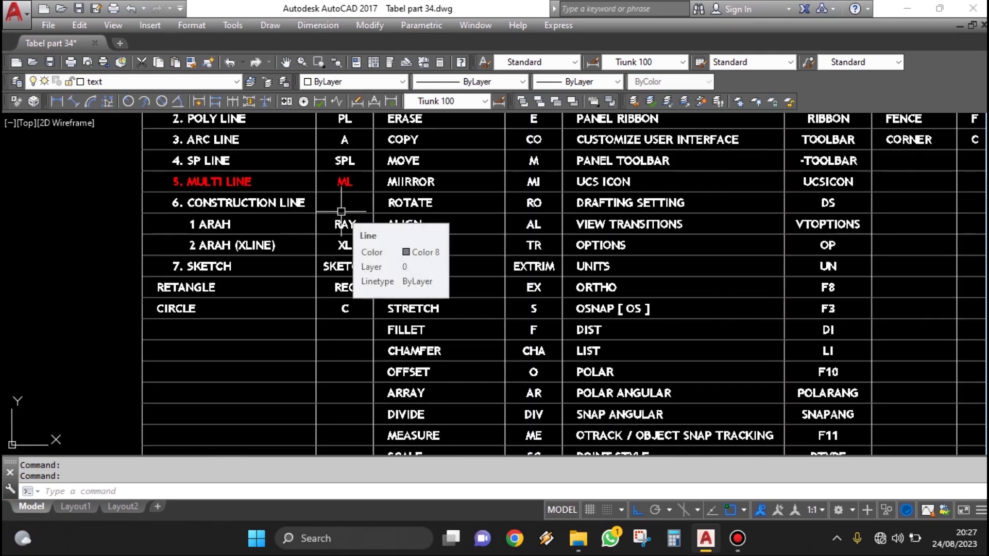
scroll(436, 352, "down", 2)
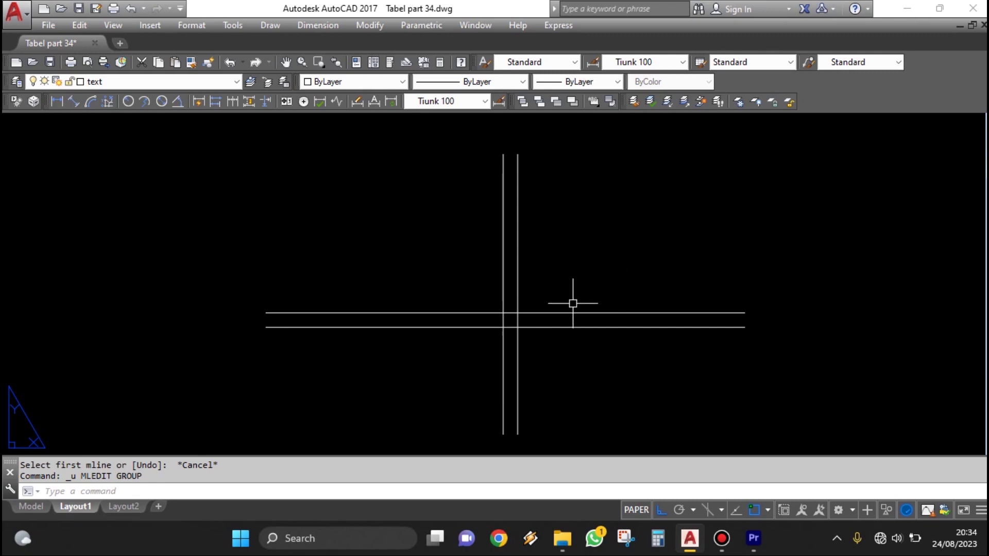
double_click(560, 320)
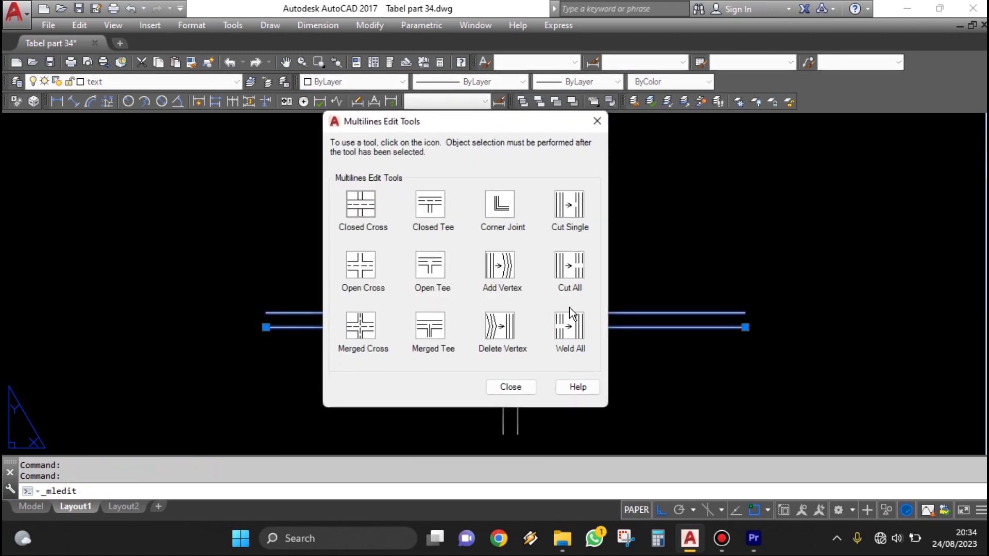
key("Escape")
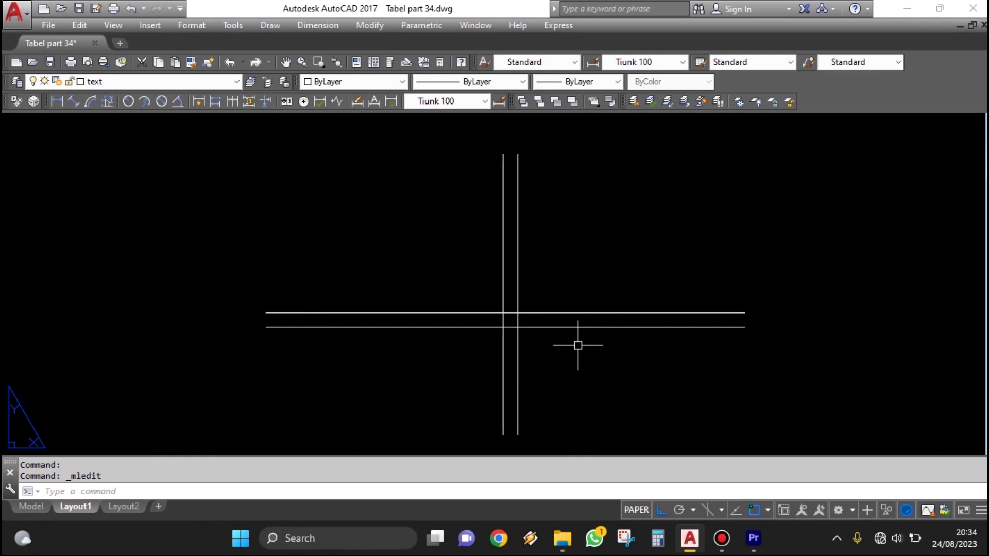
type("MLEDIT")
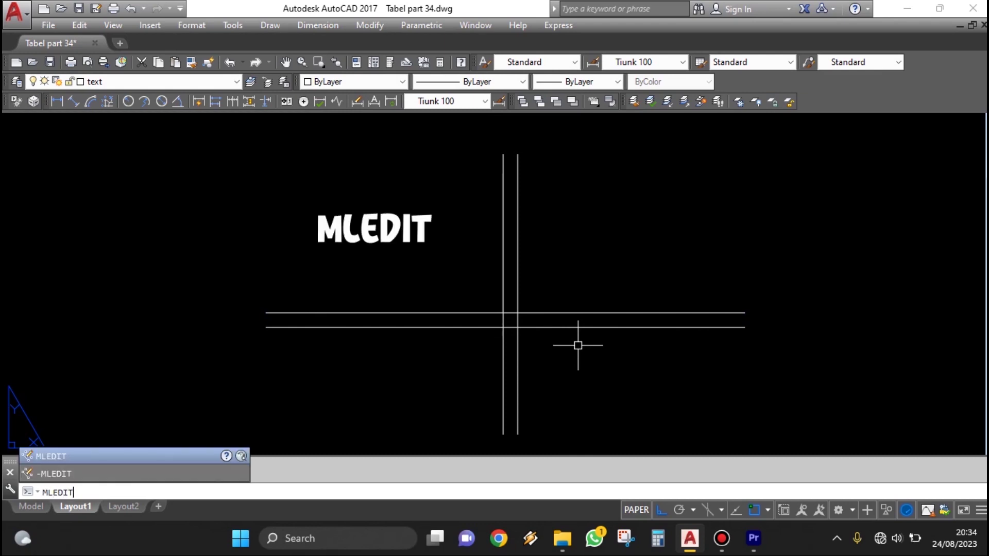
key("Return")
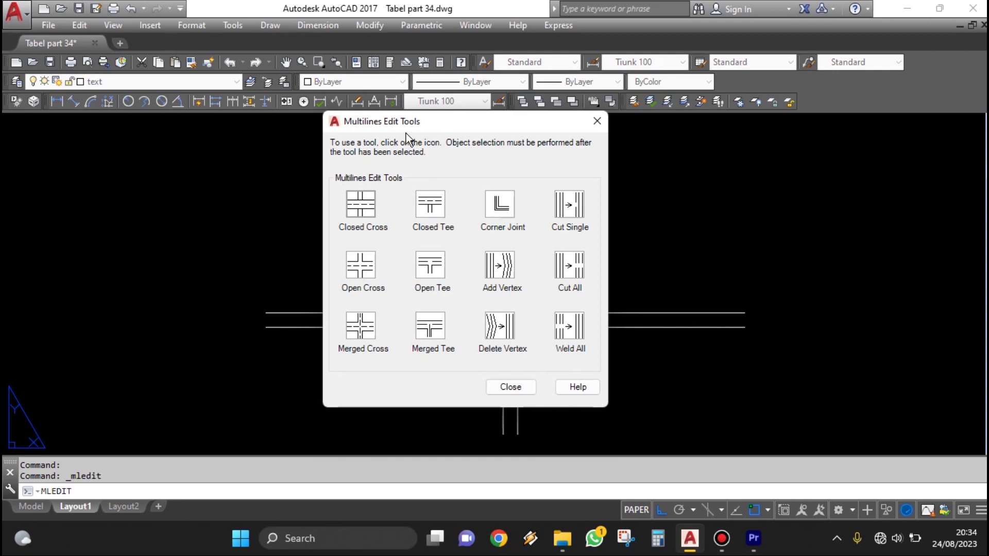
left_click_drag(412, 129, 411, 143)
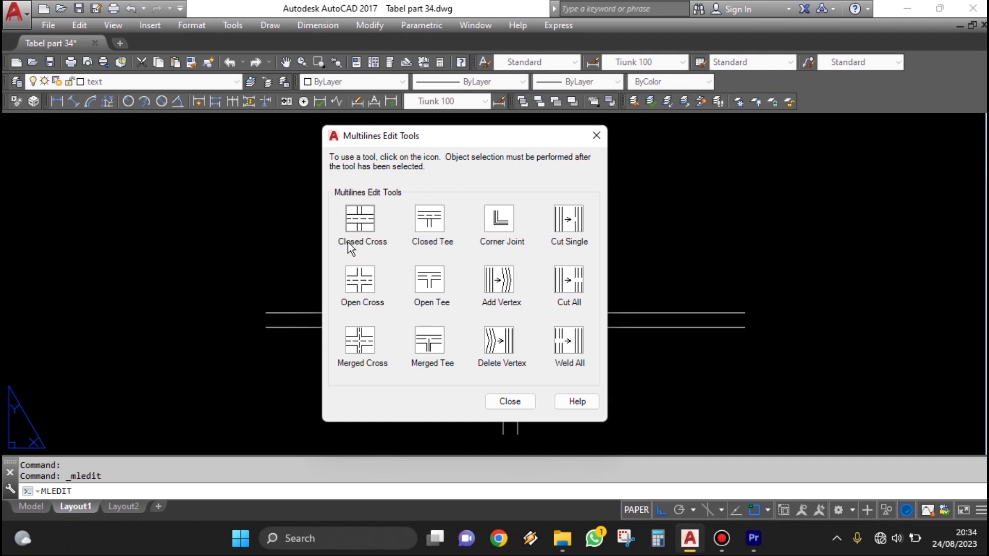
- Choose the Closed Cross tool, reopening the edit tools after cancelling once
left_click(367, 220)
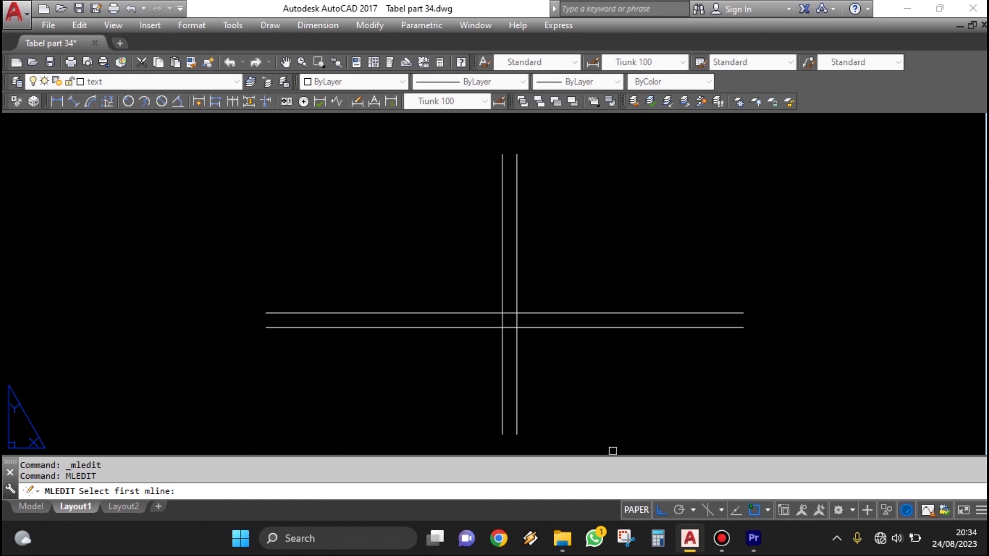
key("Escape")
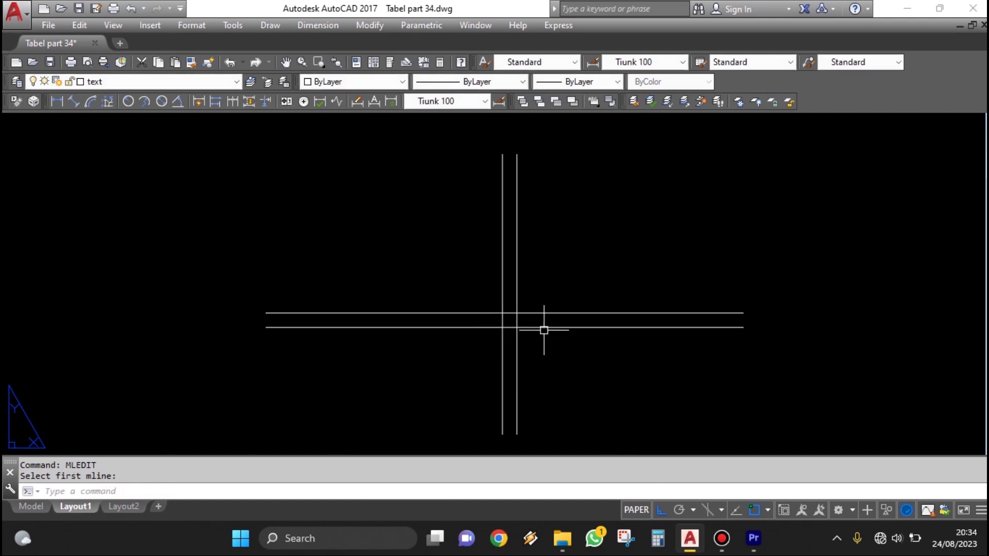
double_click(542, 328)
left_click(371, 224)
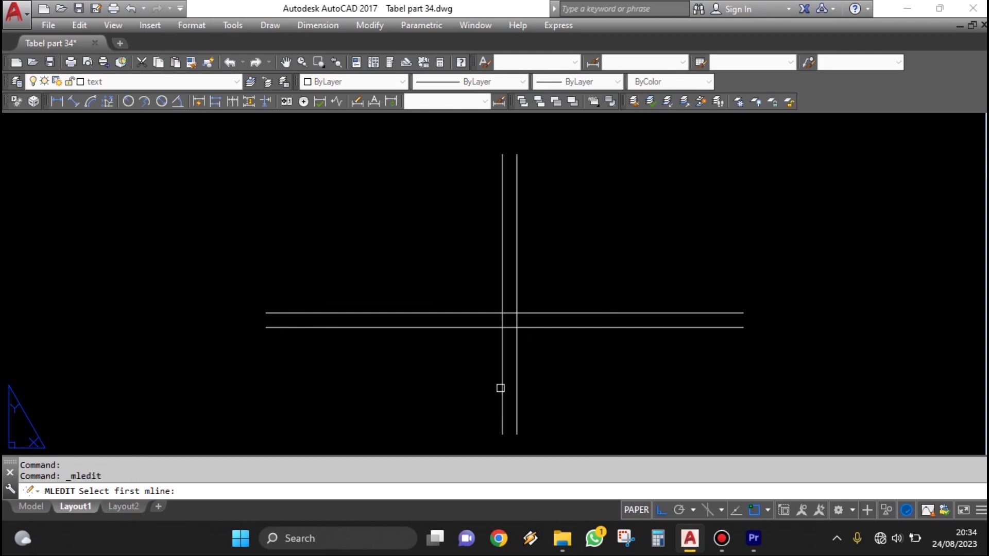
- Apply a closed cross by picking the vertical, then the horizontal multiline
scroll(501, 388, "up", 1)
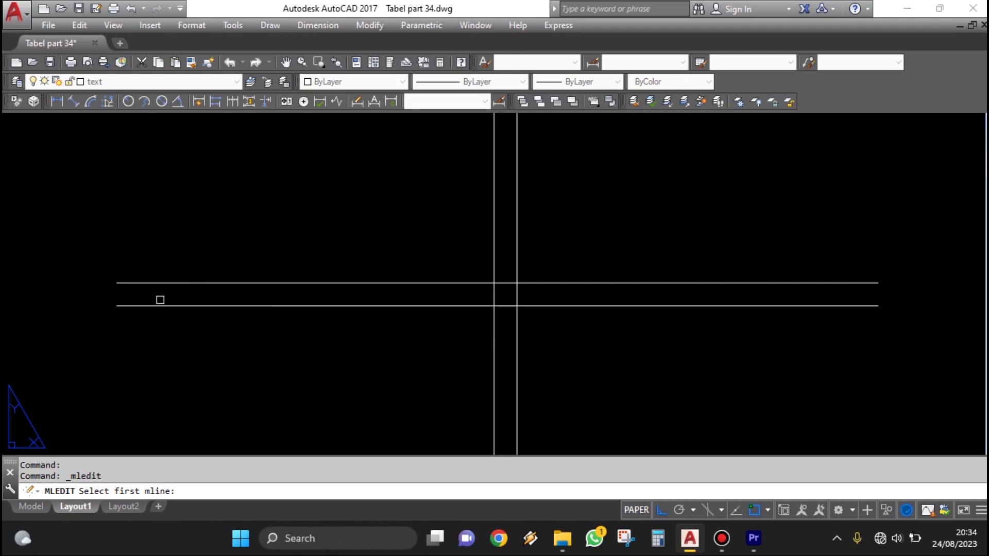
scroll(659, 310, "down", 1)
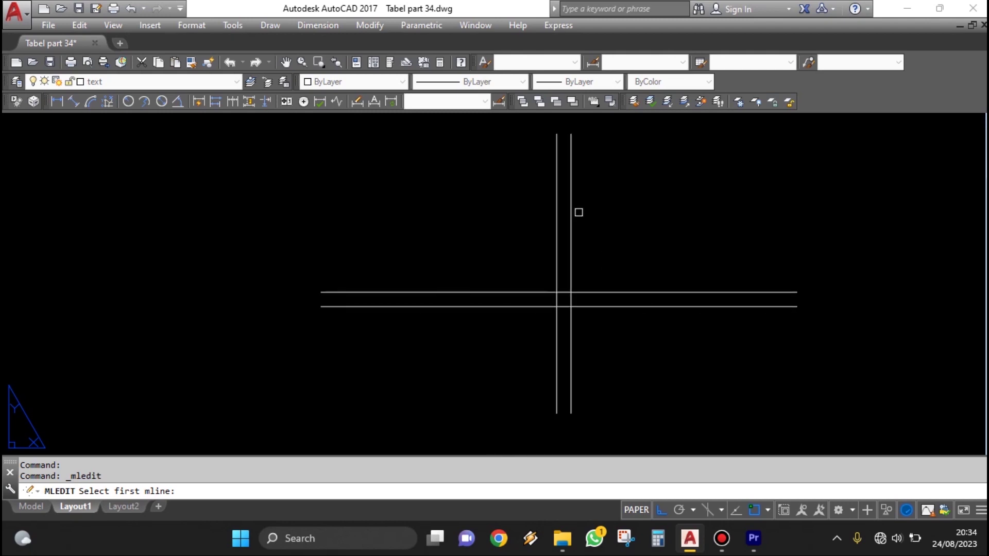
scroll(570, 267, "up", 2)
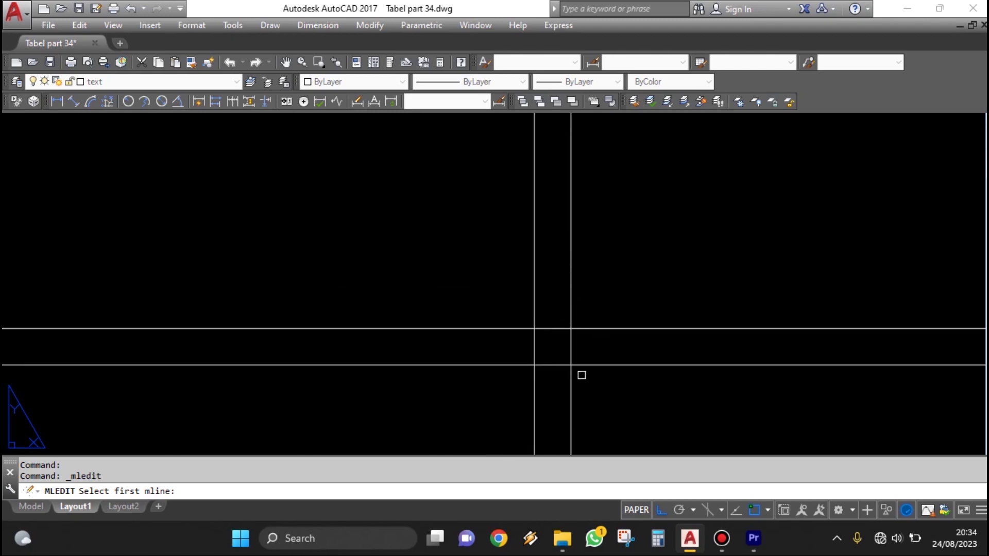
scroll(581, 372, "down", 2)
scroll(577, 360, "up", 1)
scroll(574, 358, "down", 1)
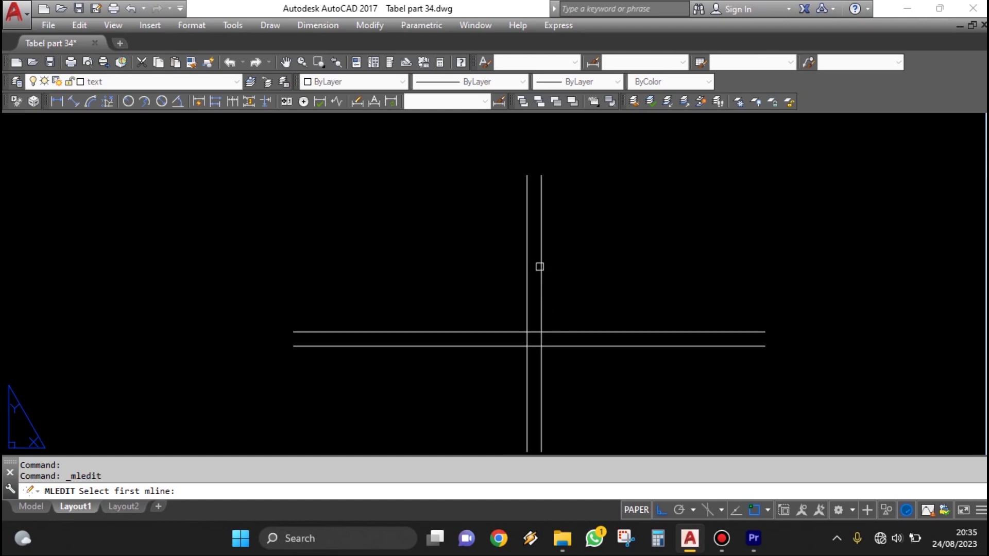
left_click(539, 309)
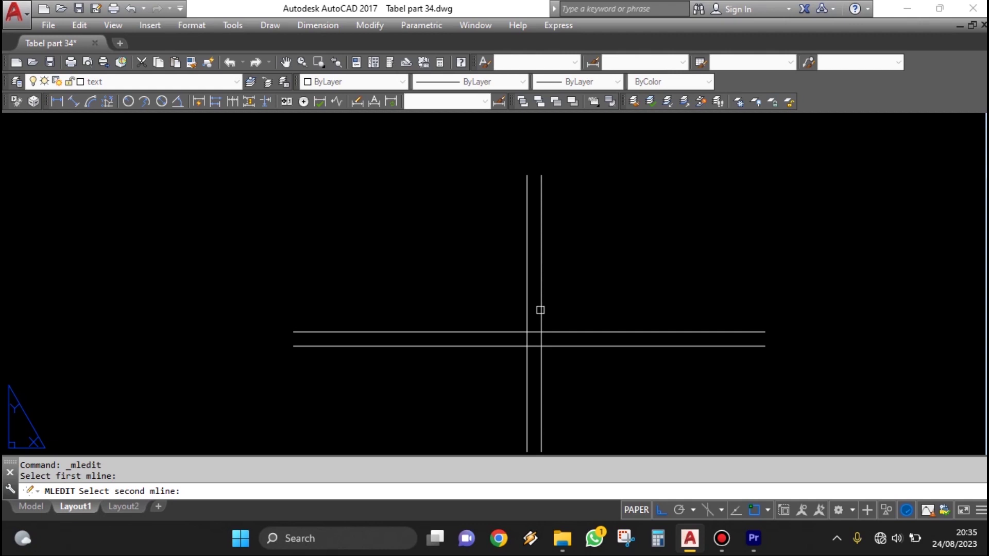
scroll(524, 374, "up", 2)
left_click(602, 328)
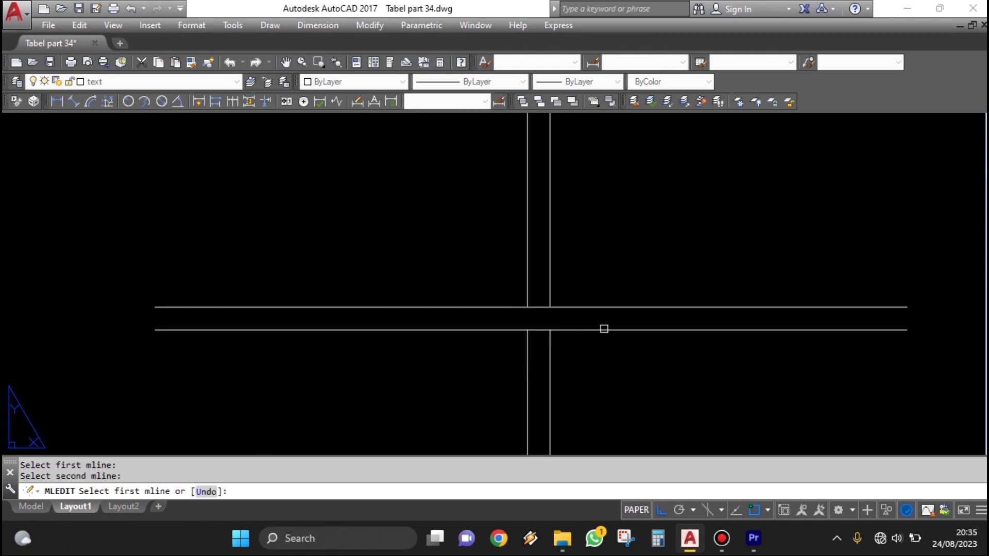
scroll(613, 346, "down", 2)
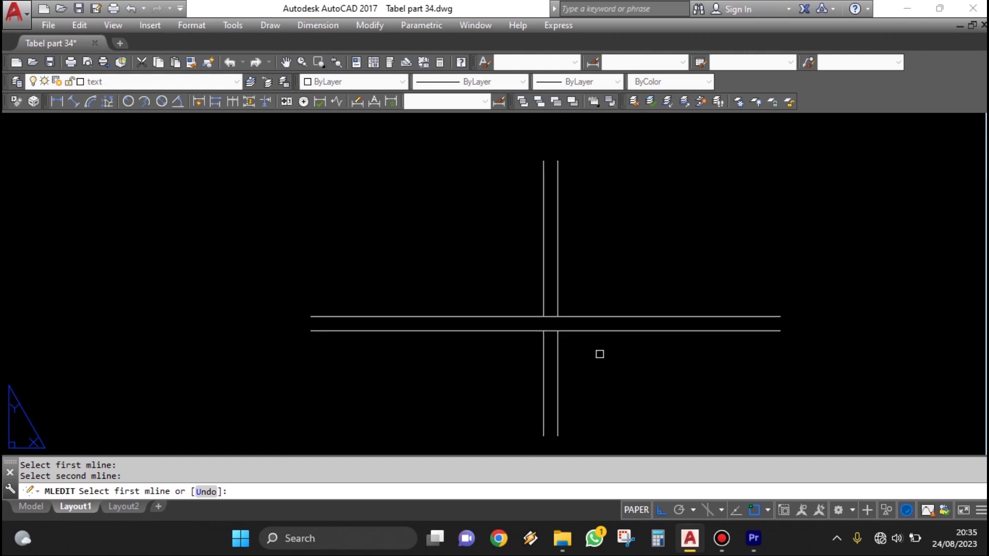
key("Return")
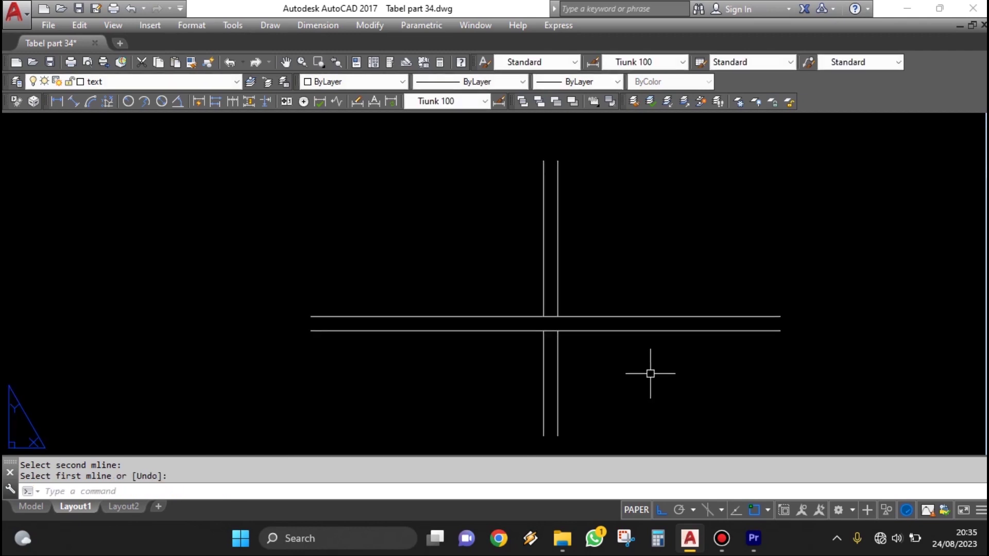
- Undo the view pan and the closed cross edit with U twice
middle_click_drag(651, 373, 607, 371)
type("u")
key("Return")
type("u")
key("Return")
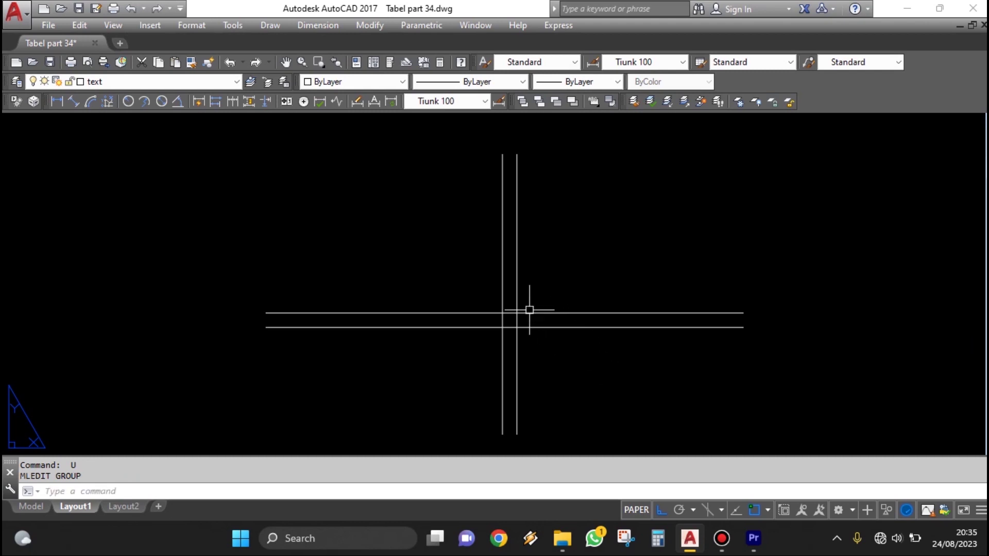
double_click(516, 282)
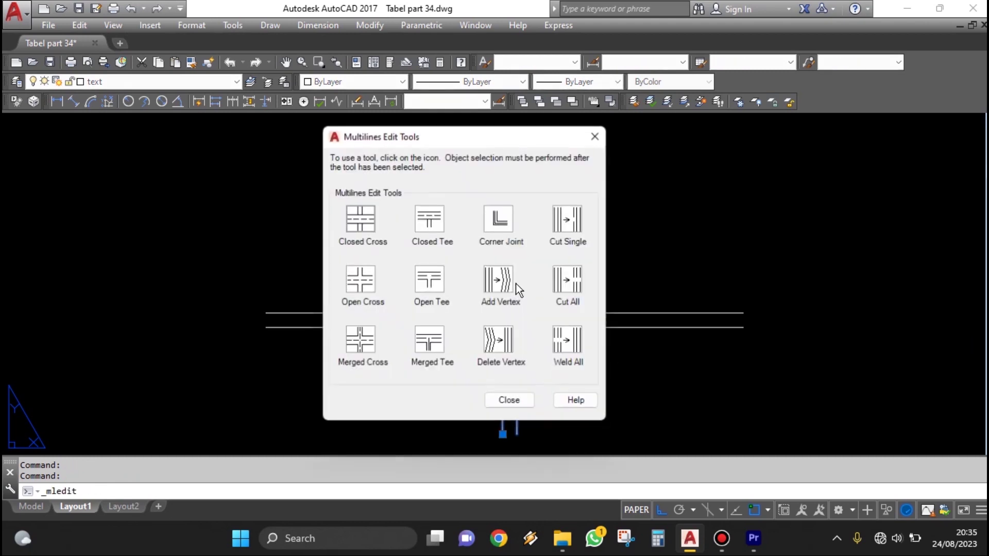
left_click(360, 224)
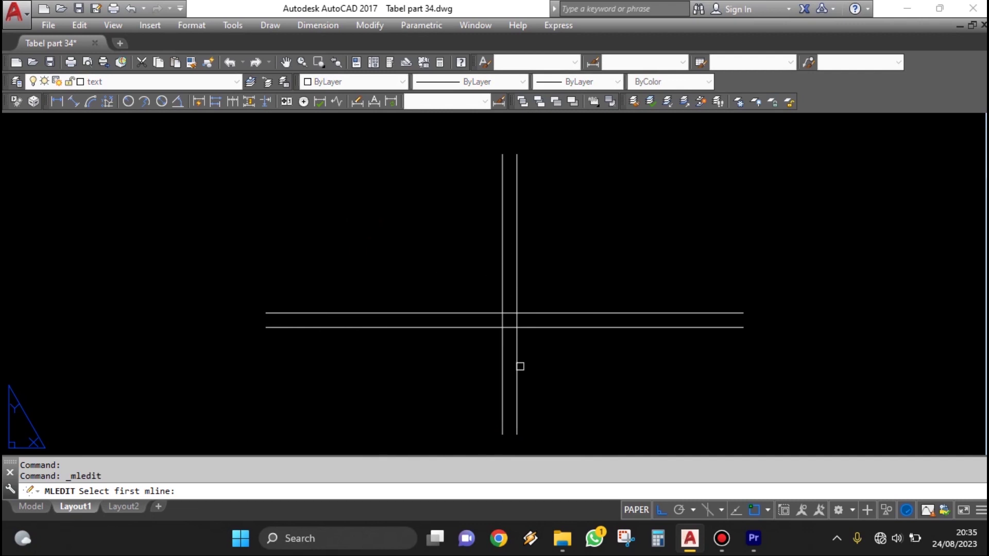
scroll(569, 354, "down", 2)
scroll(549, 359, "up", 2)
left_click(509, 332)
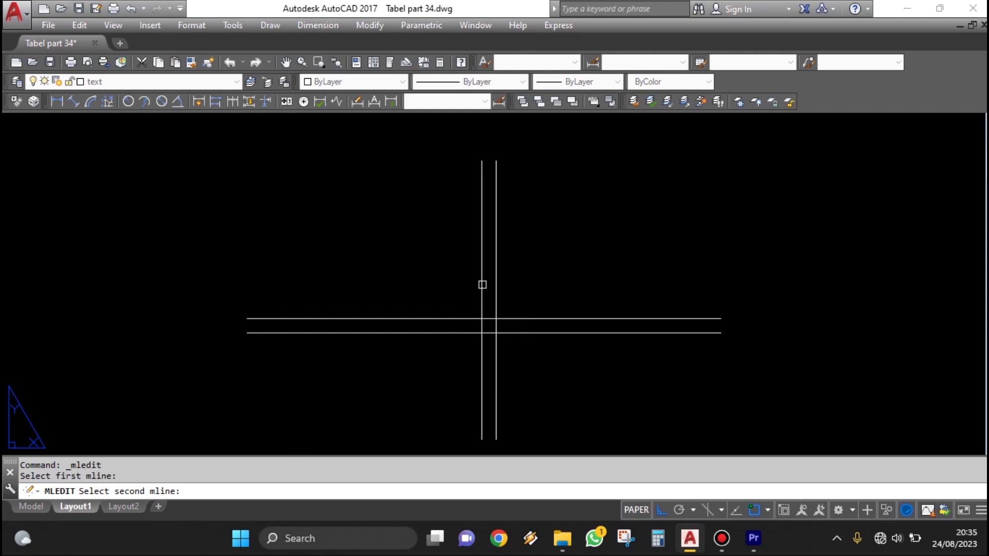
left_click(482, 284)
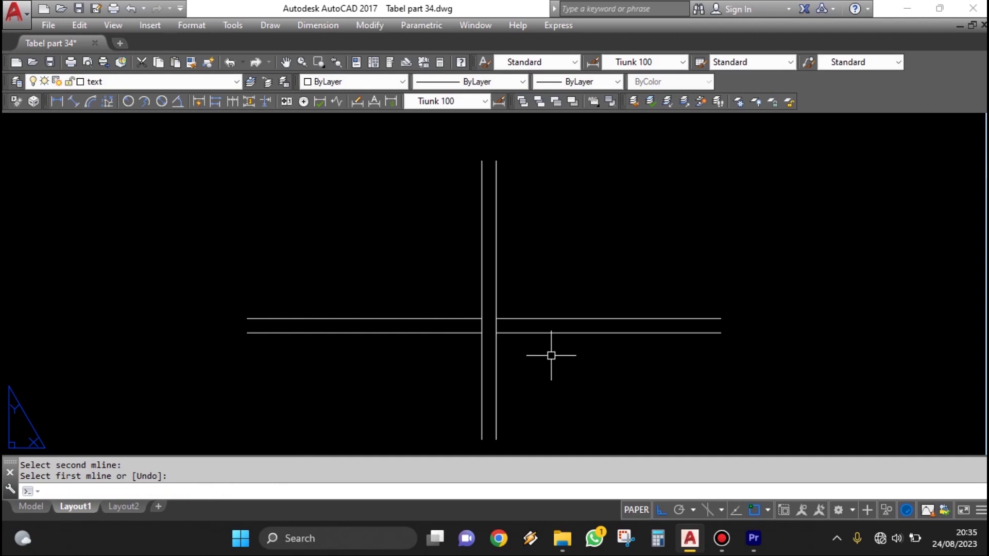
middle_click_drag(566, 371, 545, 360)
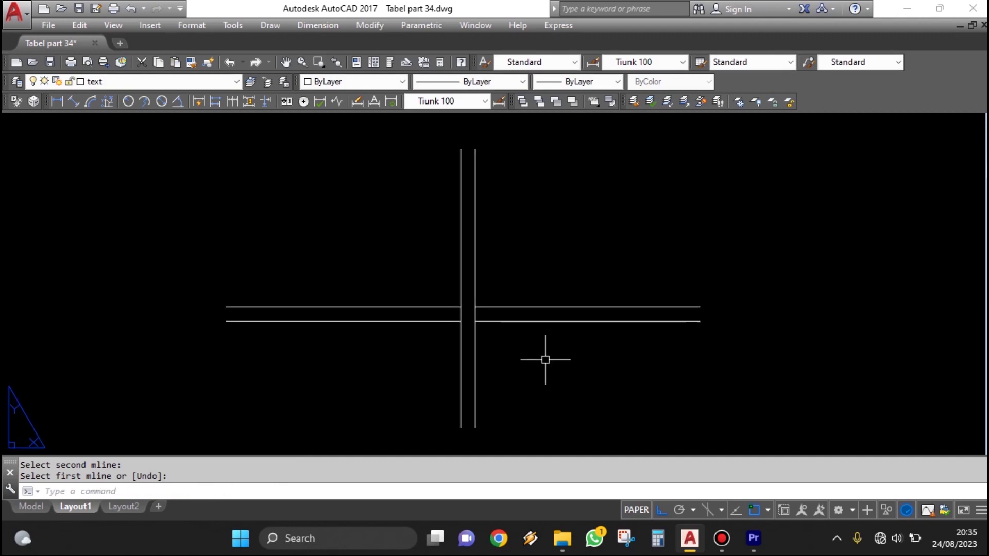
key("ctrl+z")
key("Escape")
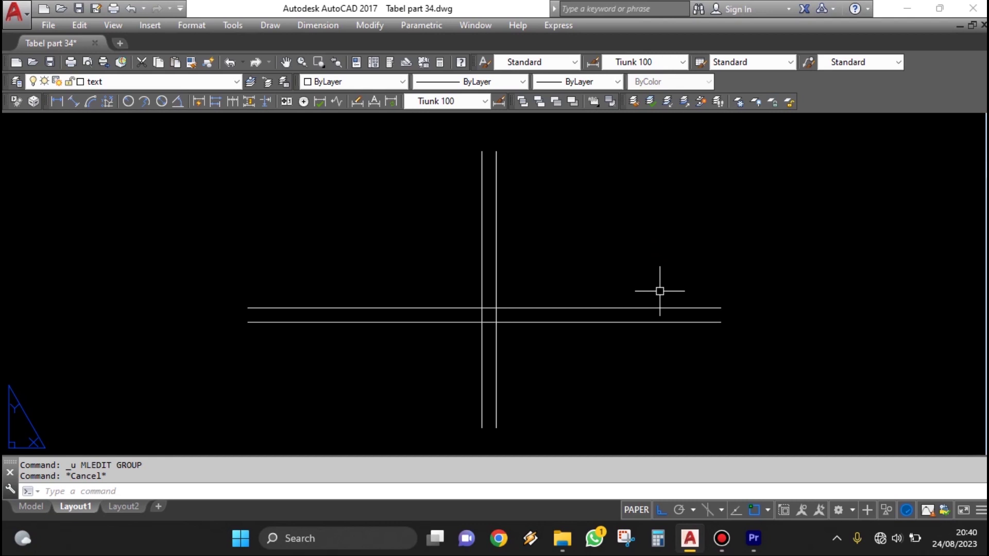
double_click(534, 308)
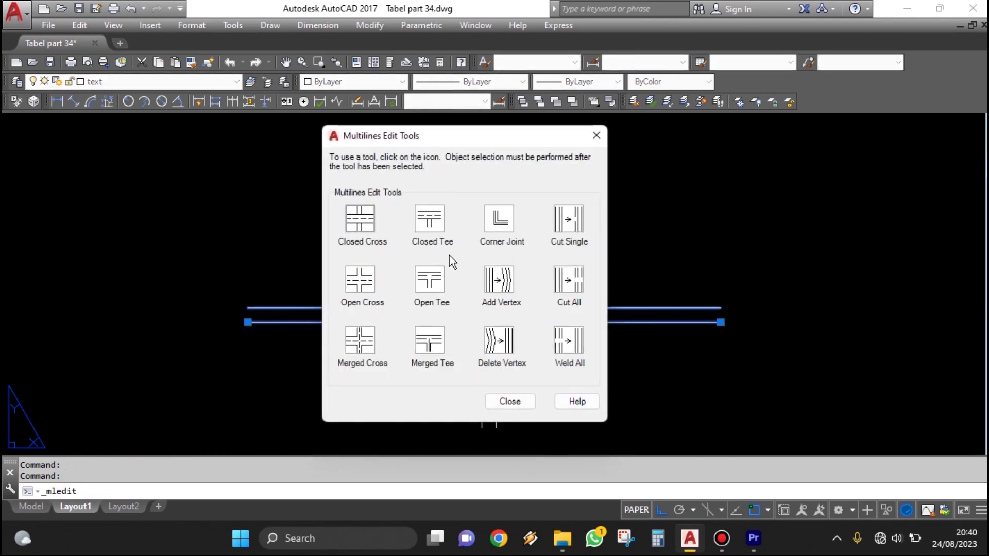
left_click(434, 224)
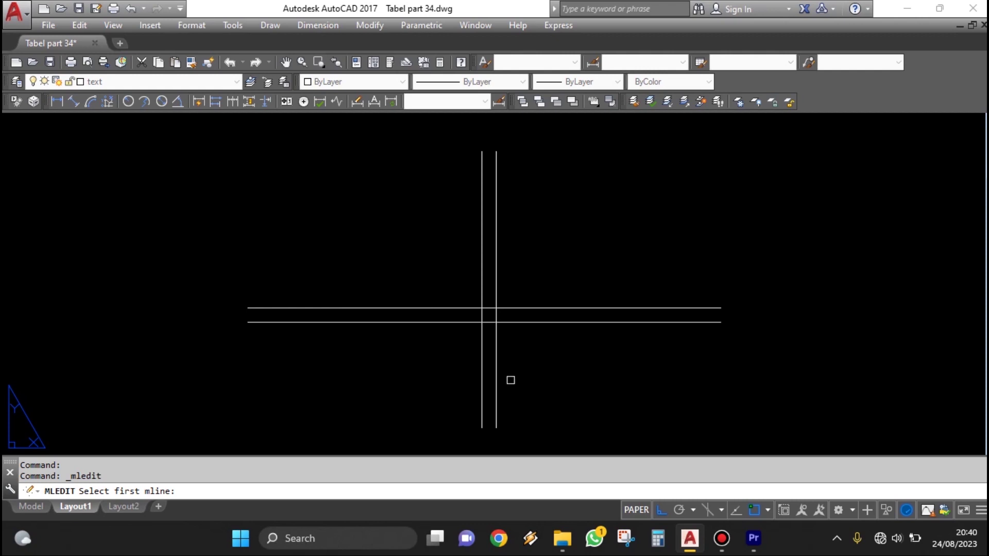
left_click(497, 351)
left_click(539, 323)
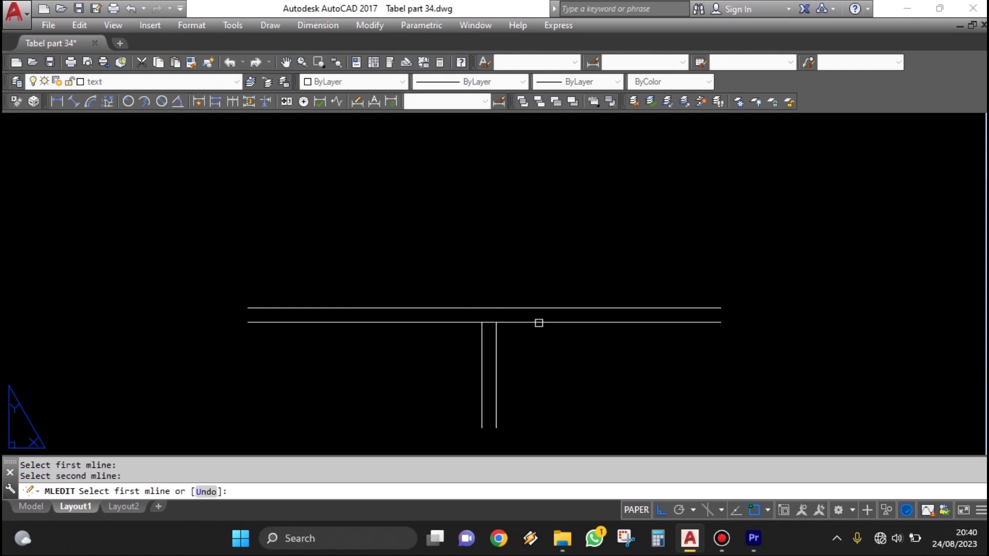
key("Return")
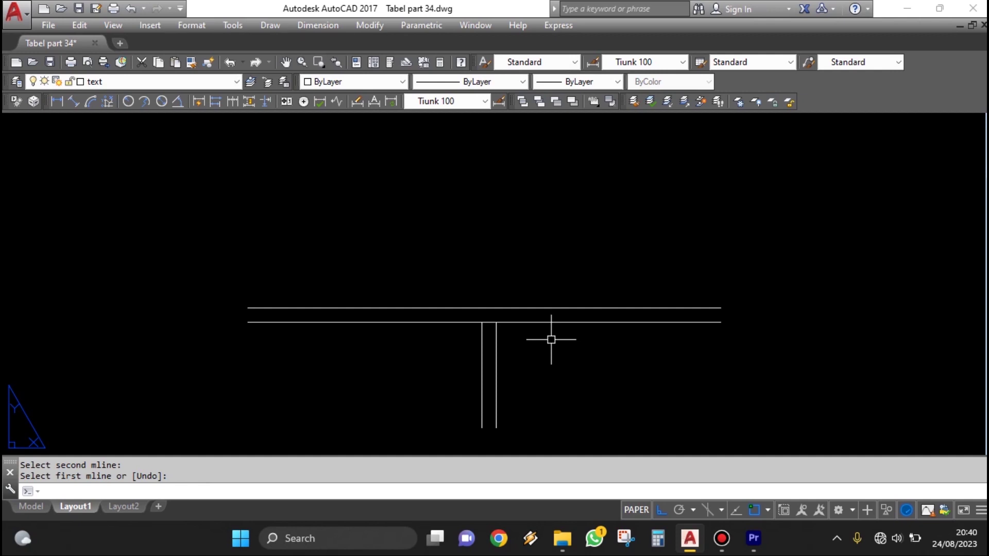
type("u")
key("Return")
type("TR")
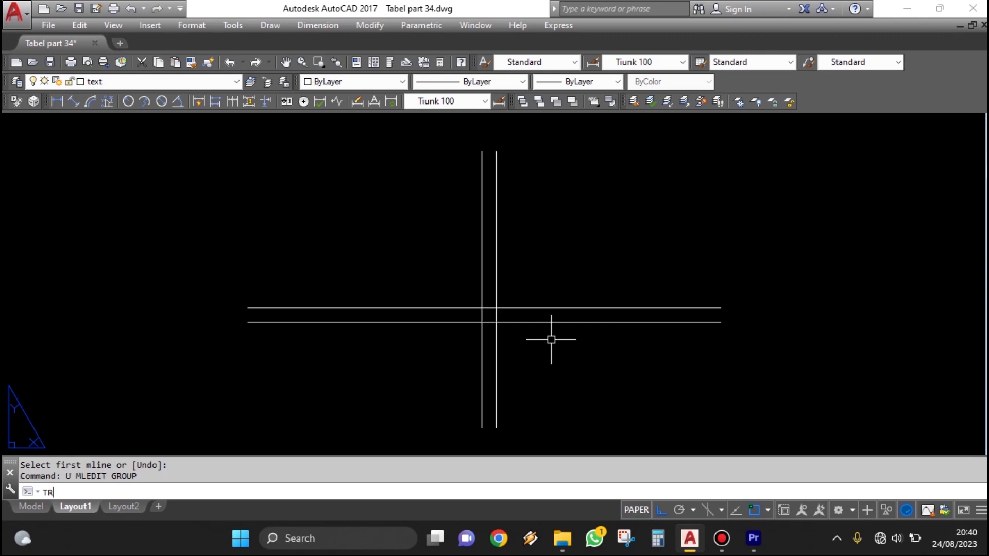
- Start TRIM with the horizontal multiline as the cutting edge
key("Return")
left_click(558, 337)
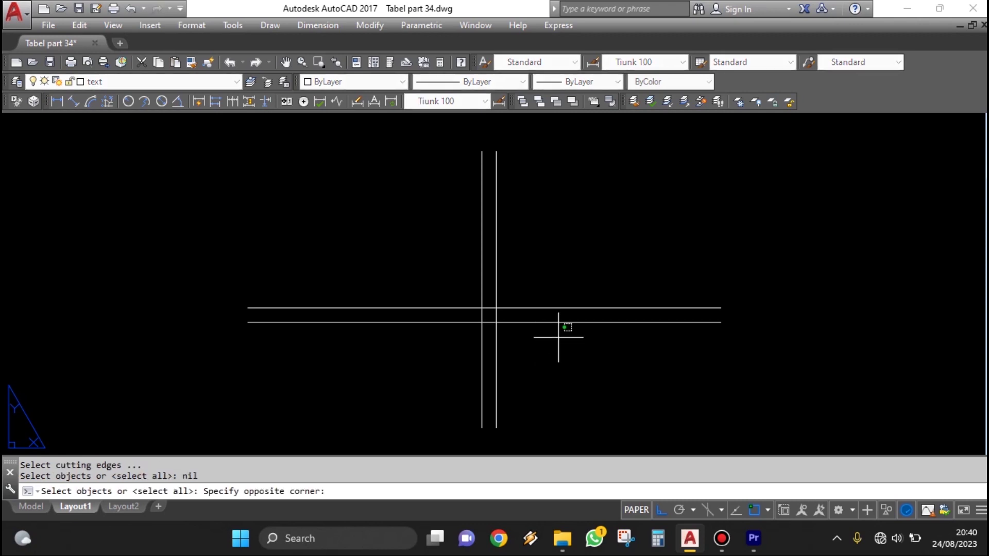
left_click(533, 286)
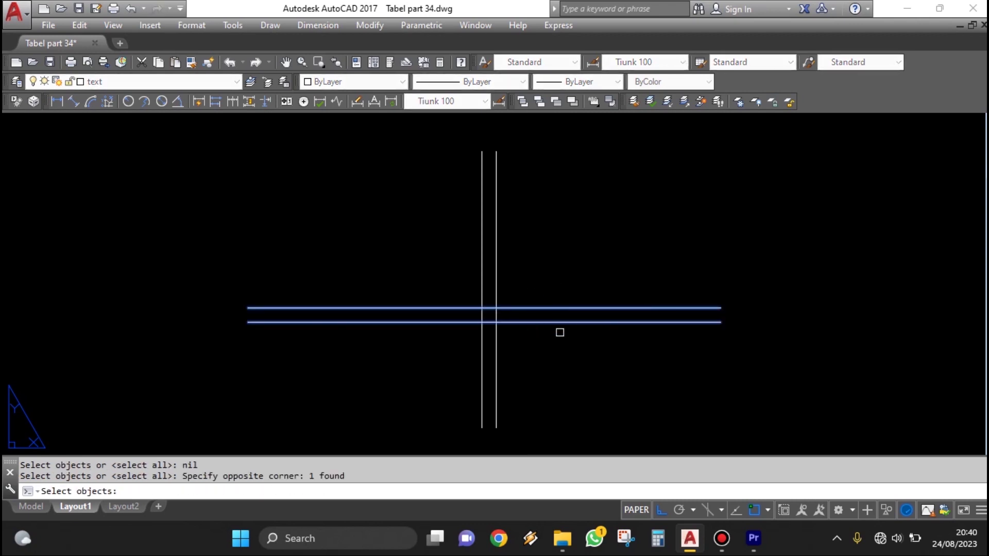
key("Return")
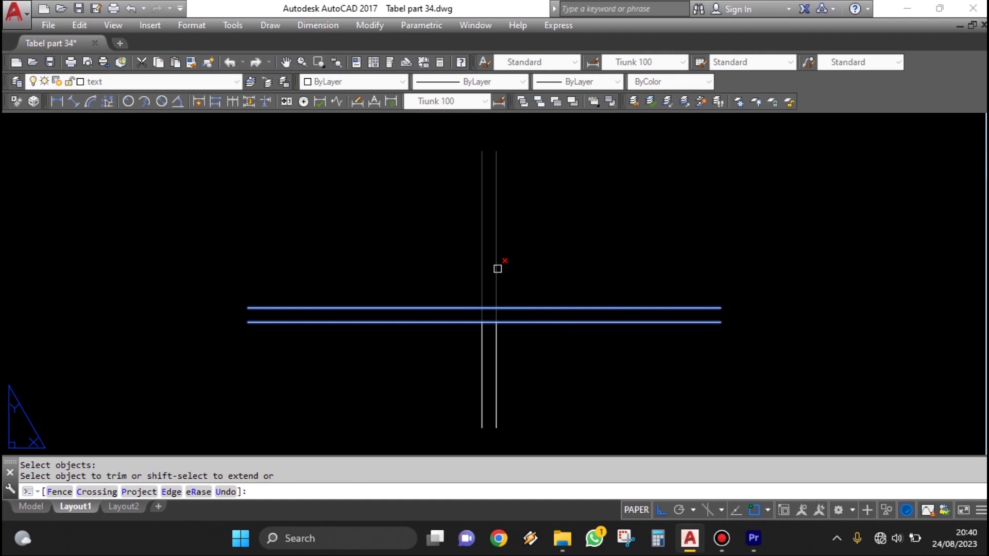
- Trim the vertical multiline above the crossing using the Closed junction option
left_click(498, 268)
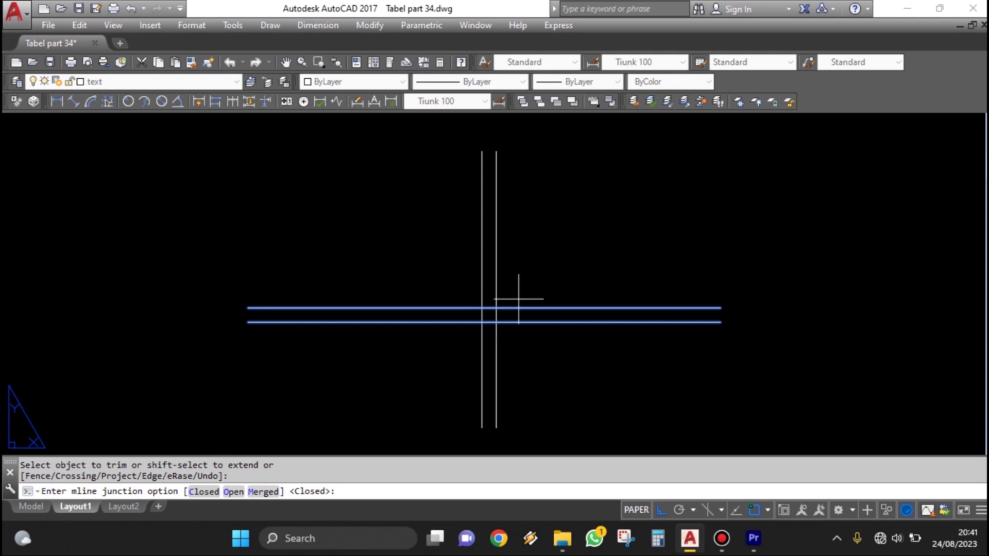
type("c")
key("Return")
key("Return")
scroll(499, 336, "up", 2)
scroll(525, 329, "down", 2)
scroll(514, 336, "up", 1)
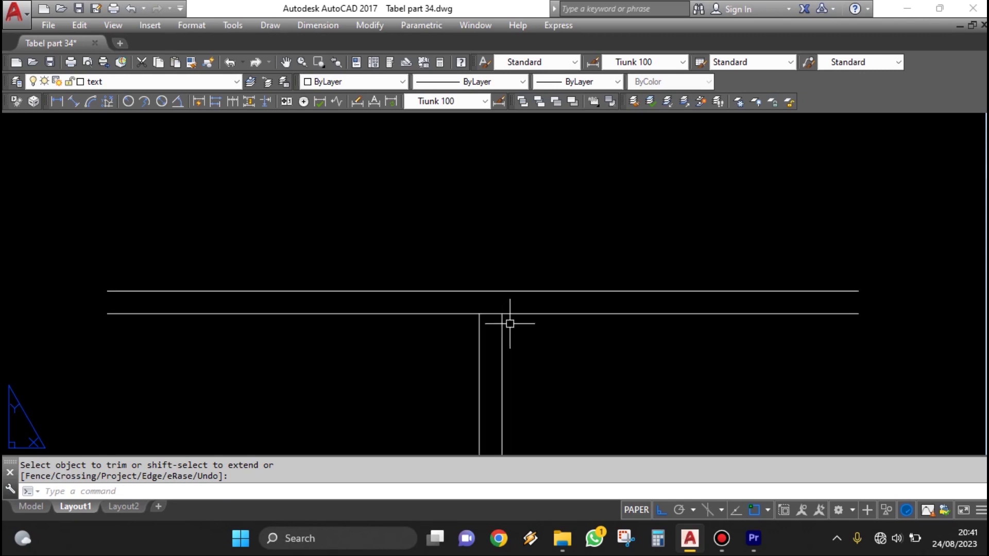
scroll(496, 326, "up", 1)
scroll(490, 316, "down", 1)
scroll(475, 324, "up", 2)
scroll(470, 315, "down", 2)
scroll(484, 314, "up", 2)
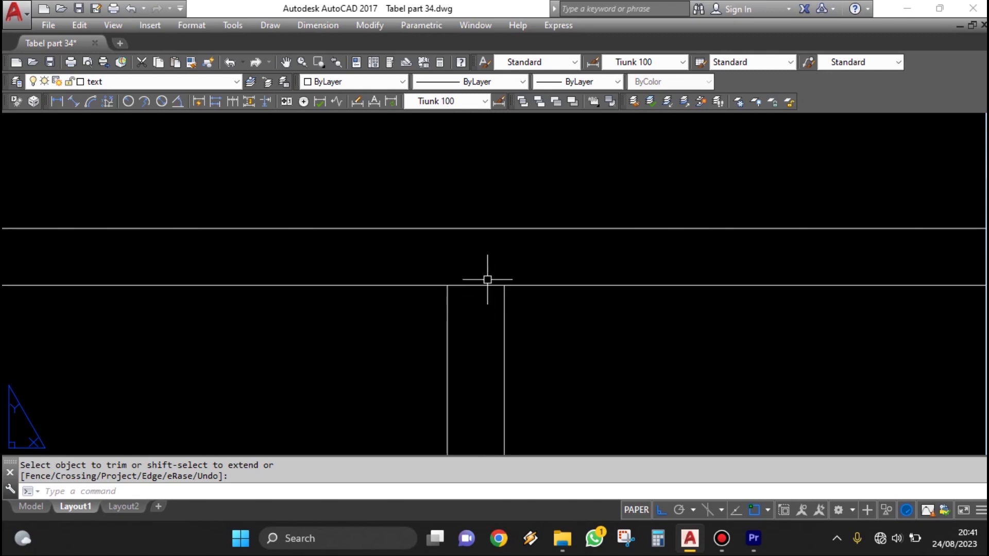
- Rerun TR on the vertical multiline above the horizontal edge, trying the Open junction
scroll(482, 281, "down", 3)
key("Escape")
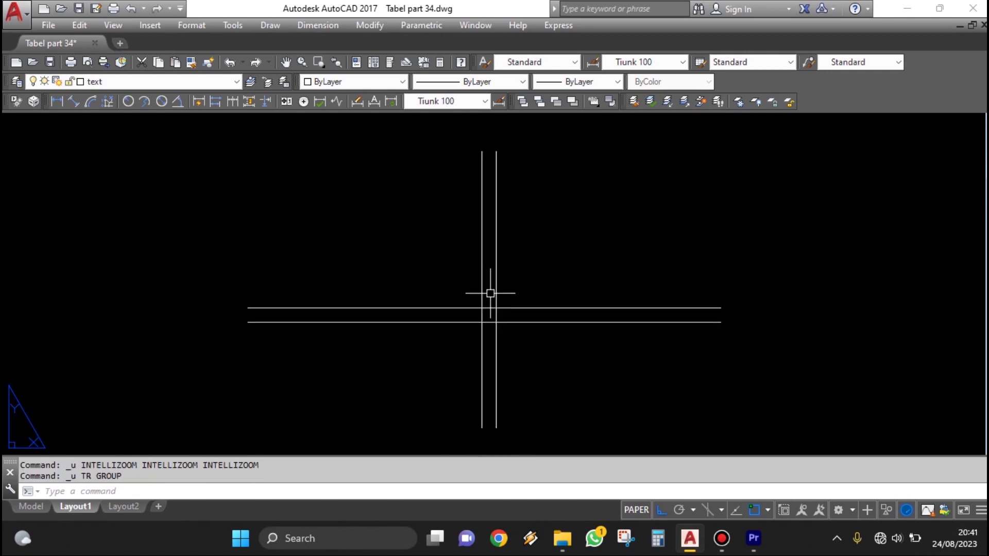
type("tr")
key("Return")
left_click(509, 322)
key("Return")
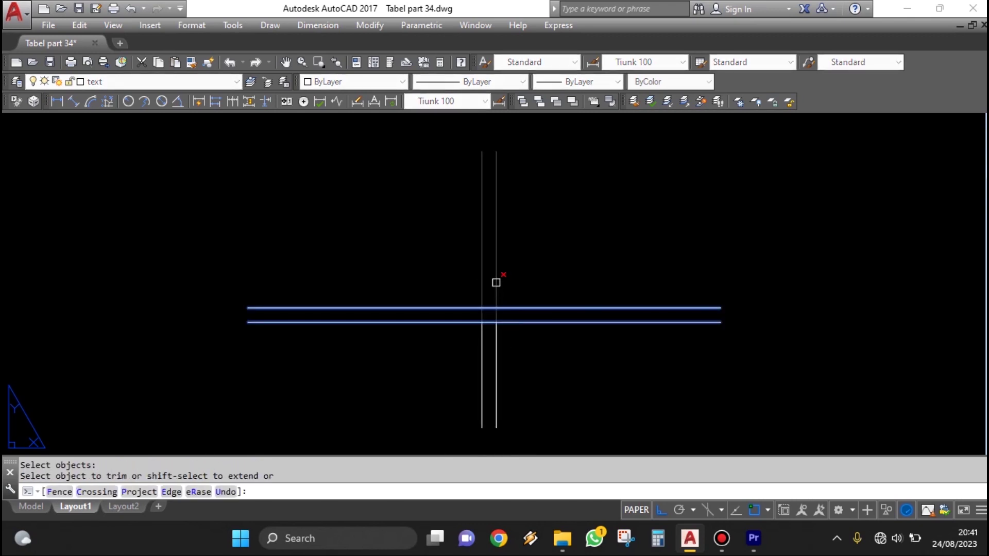
left_click(496, 283)
type("o")
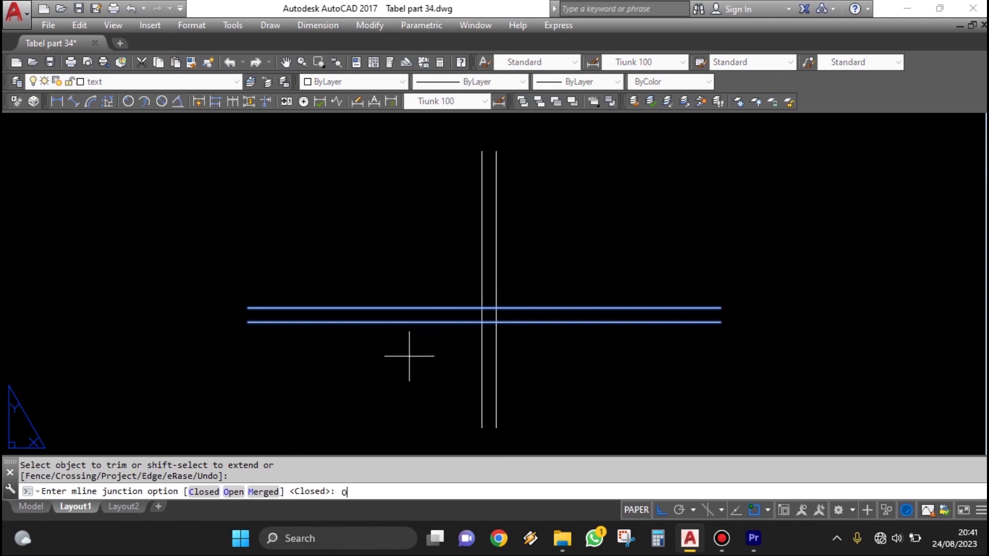
key("Return")
- Trim the vertical multiline again at the horizontal edge with the Merged junction option
scroll(477, 339, "up", 3)
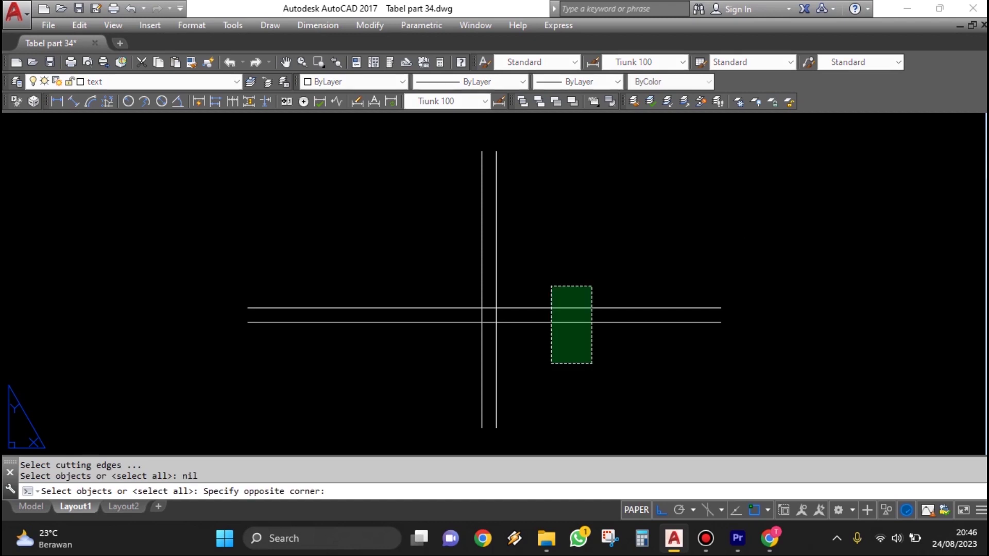
left_click(550, 364)
key("Return")
left_click(494, 276)
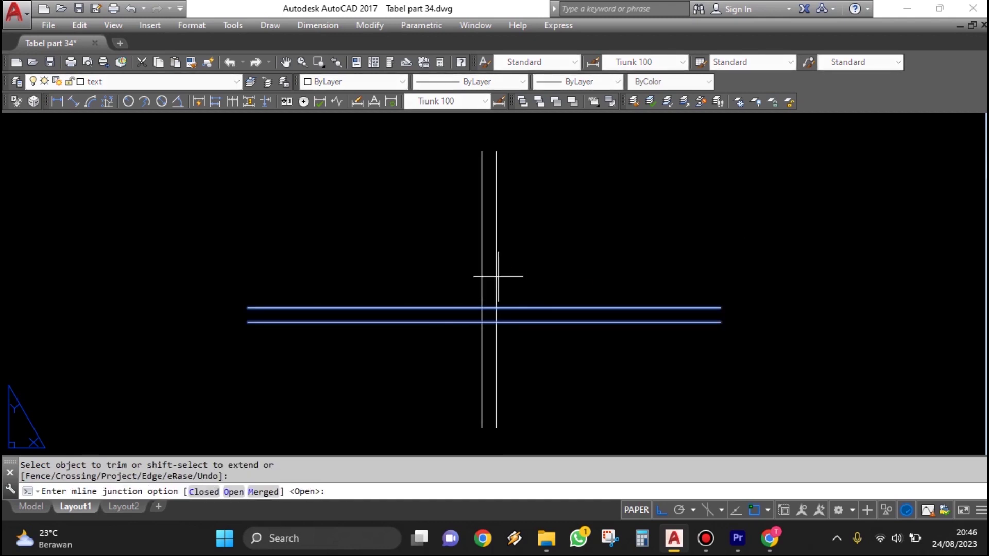
left_click(265, 492)
key("Return")
- Click the multilines, clear the selection, and zoom to inspect the junction
left_click(523, 323)
key("Escape")
left_click(482, 376)
left_click(431, 363)
key("Escape")
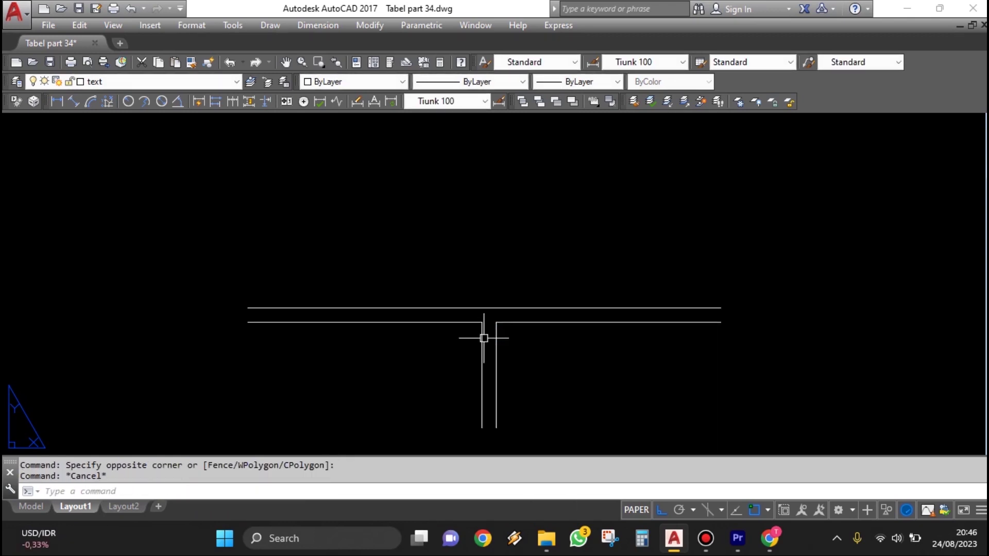
scroll(525, 283, "up", 1)
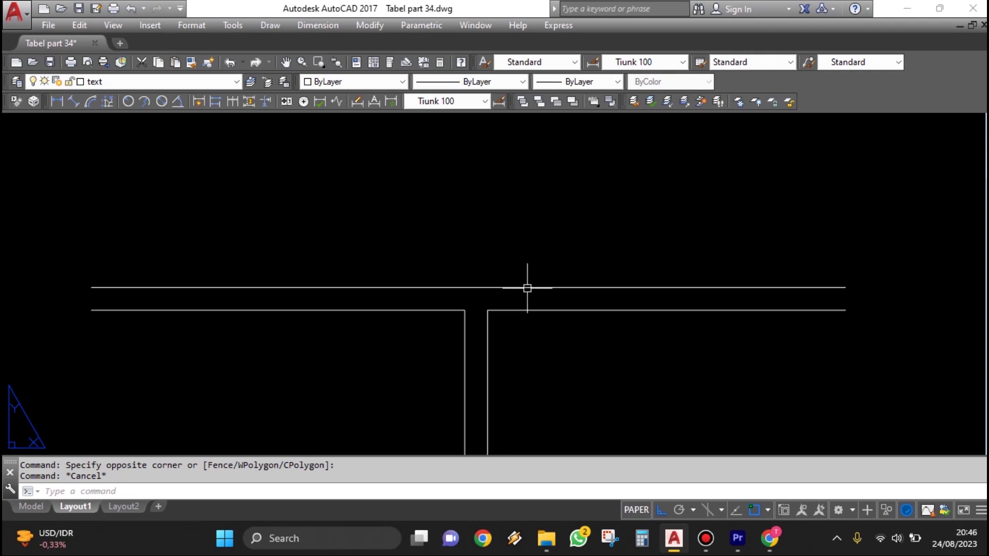
scroll(524, 273, "down", 1)
scroll(524, 273, "up", 1)
scroll(486, 240, "up", 1)
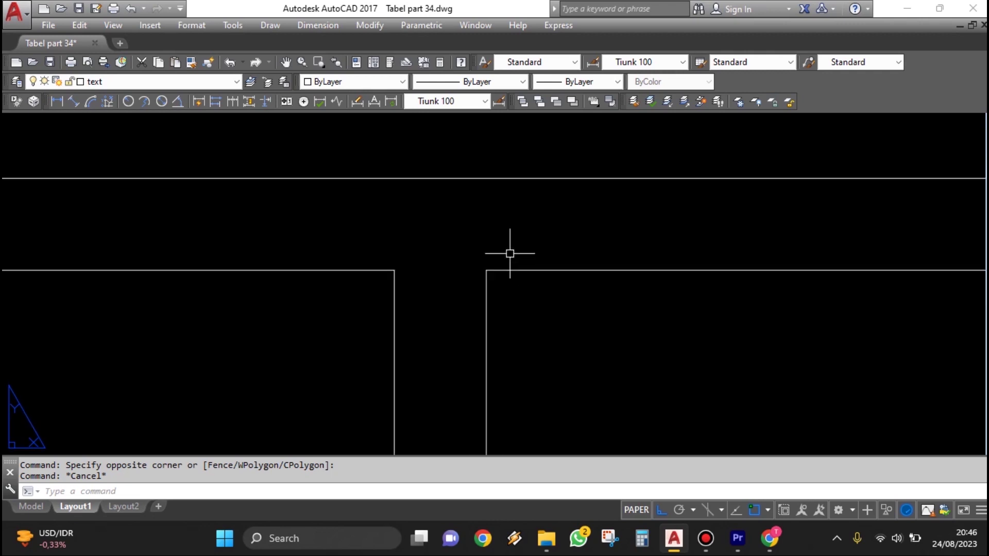
scroll(484, 276, "down", 1)
scroll(457, 270, "up", 1)
- Join the horizontal and vertical multilines with a Corner Joint
scroll(460, 257, "down", 2)
scroll(469, 281, "down", 1)
middle_click_drag(468, 290, 504, 315)
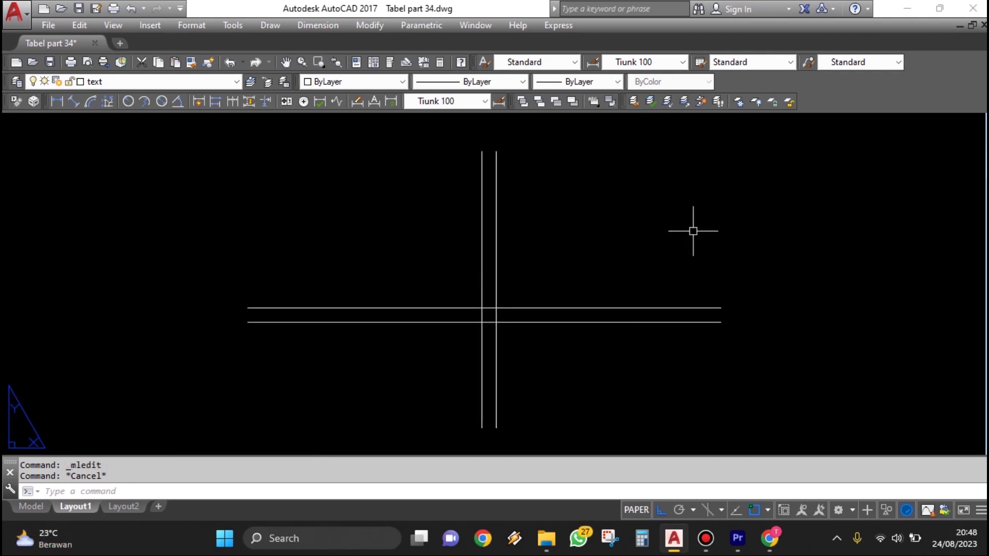
double_click(534, 306)
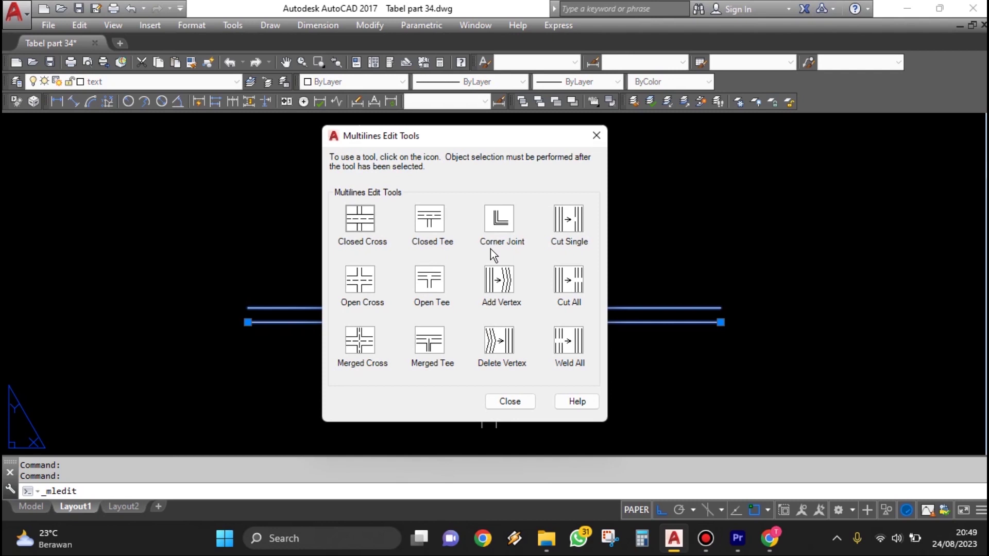
left_click(506, 227)
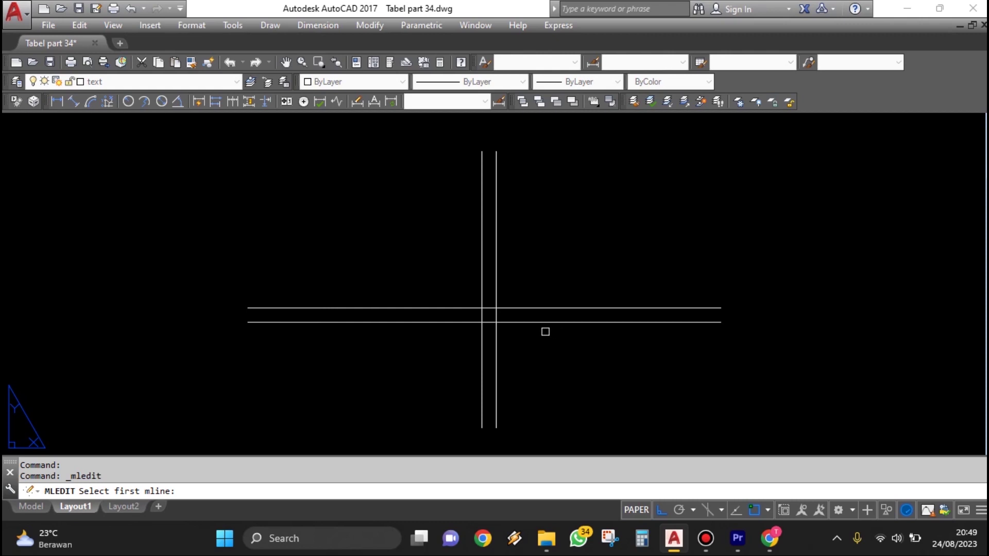
left_click(447, 323)
left_click(481, 353)
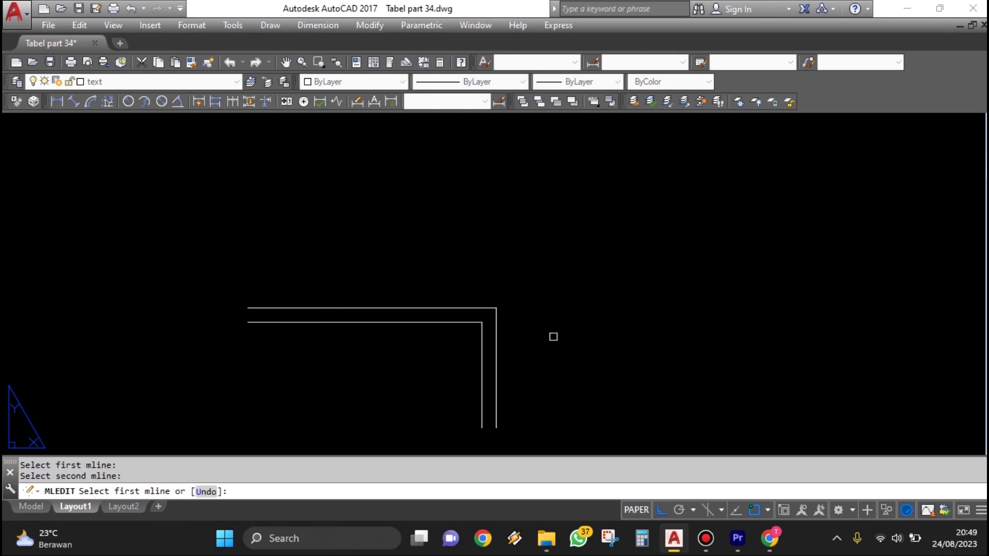
scroll(561, 335, "down", 2)
middle_click_drag(561, 335, 577, 294)
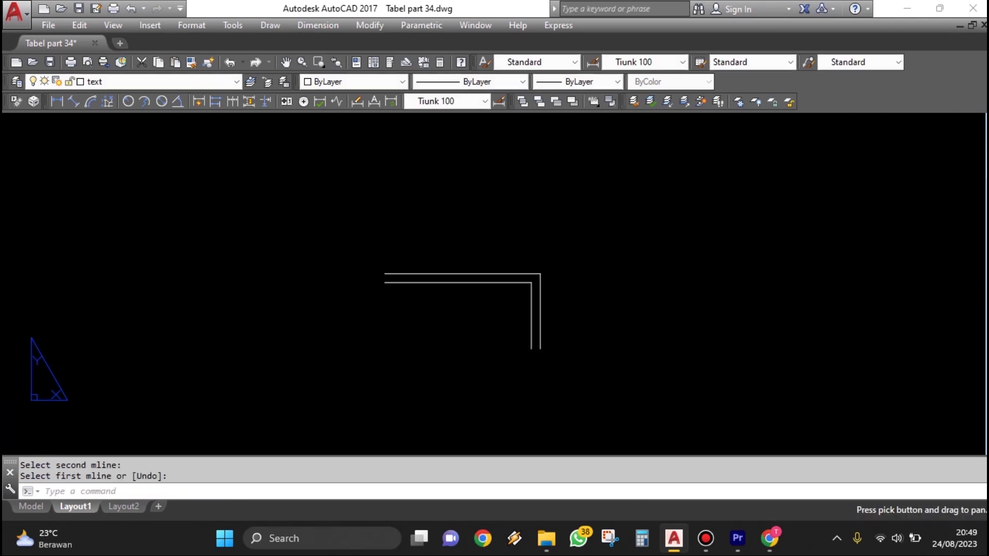
key("Return")
- Undo the view change and the corner joint with U twice
type("u")
key("Return")
type("u")
key("Return")
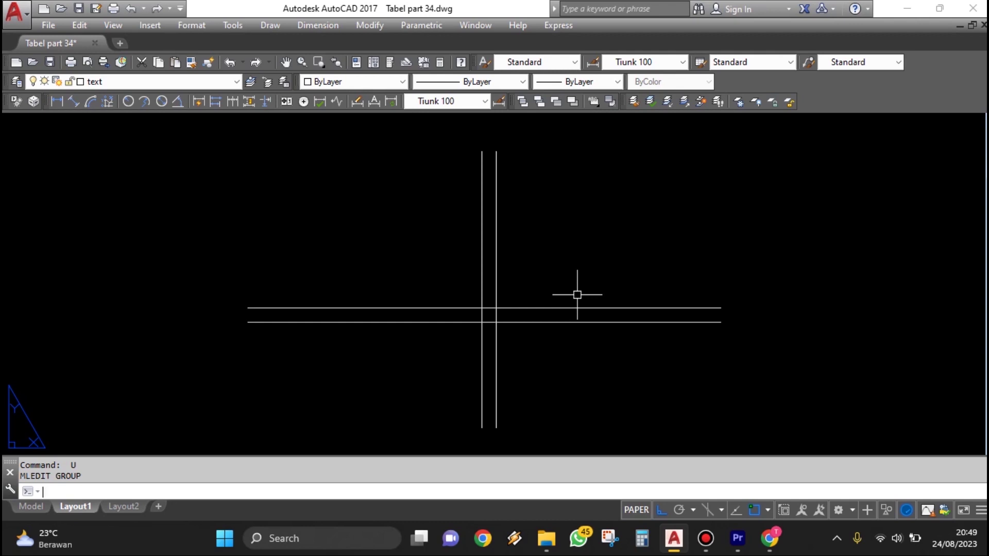
middle_click_drag(502, 363, 565, 322)
scroll(547, 309, "up", 2)
scroll(547, 309, "down", 2)
type("F")
key("Return")
type("R")
key("Return")
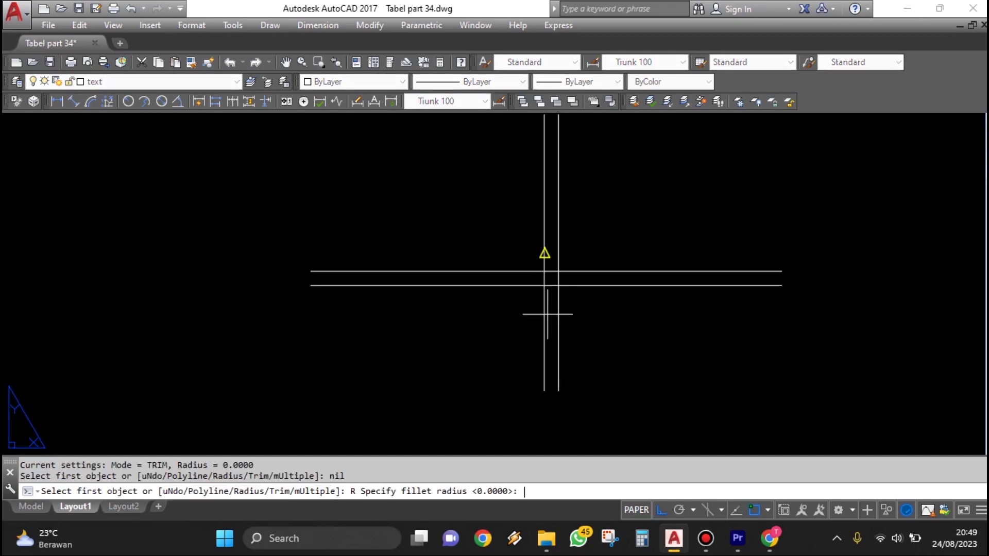
type("0")
key("Return")
type("F")
key("Return")
left_click(547, 304)
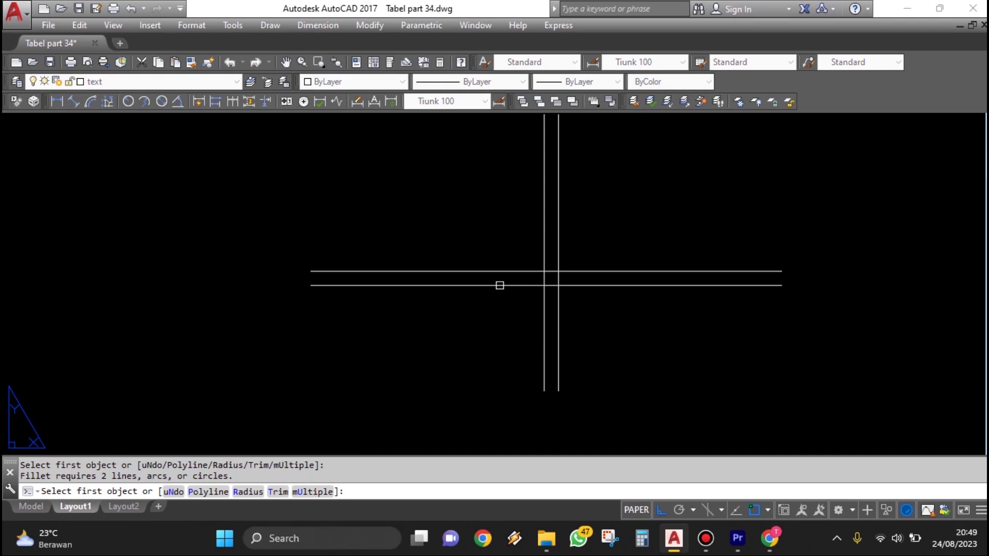
key("Return")
middle_click_drag(499, 283, 503, 308)
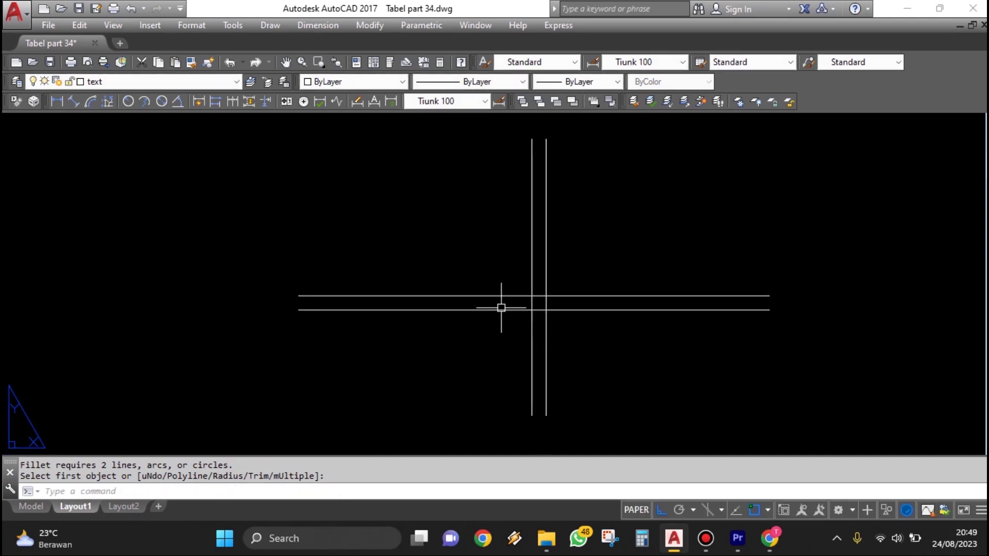
double_click(517, 309)
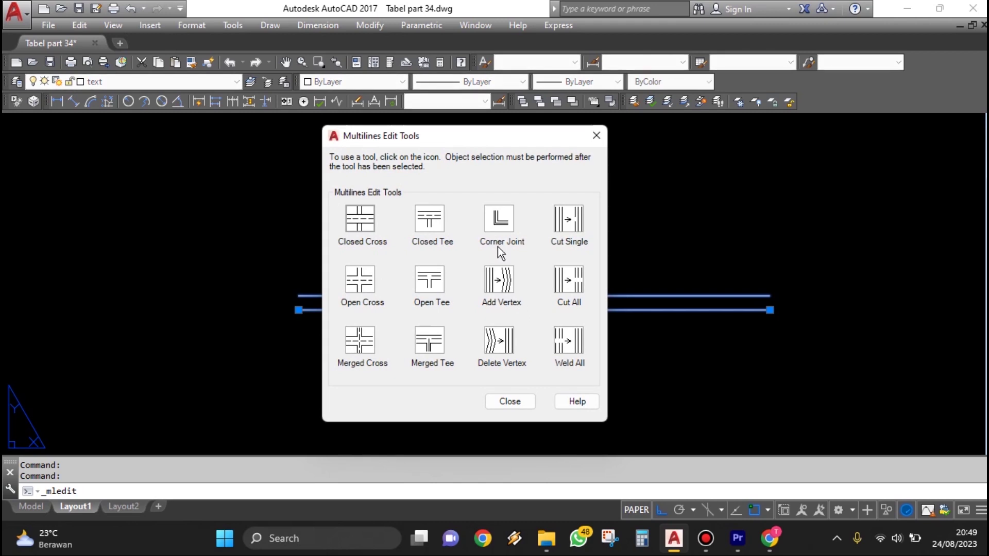
left_click(499, 221)
left_click(512, 311)
left_click(532, 334)
key("Return")
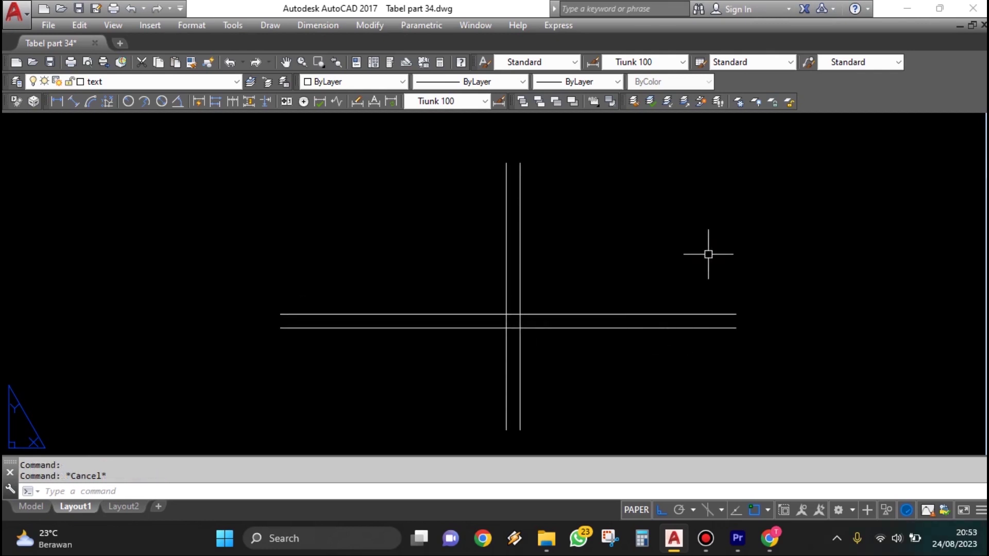
- With Cut Single, cut gaps into the lower and upper lines of the horizontal multiline
double_click(637, 313)
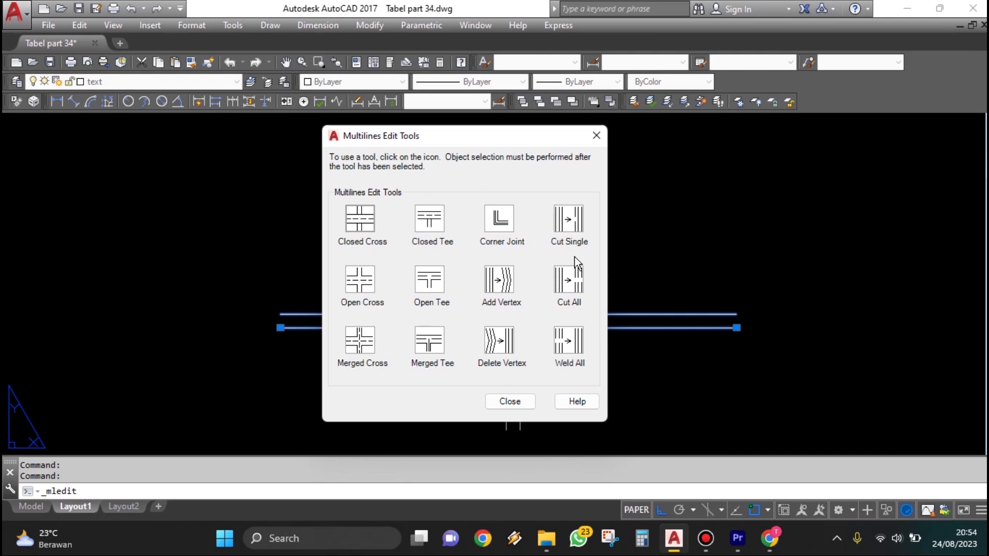
left_click(569, 223)
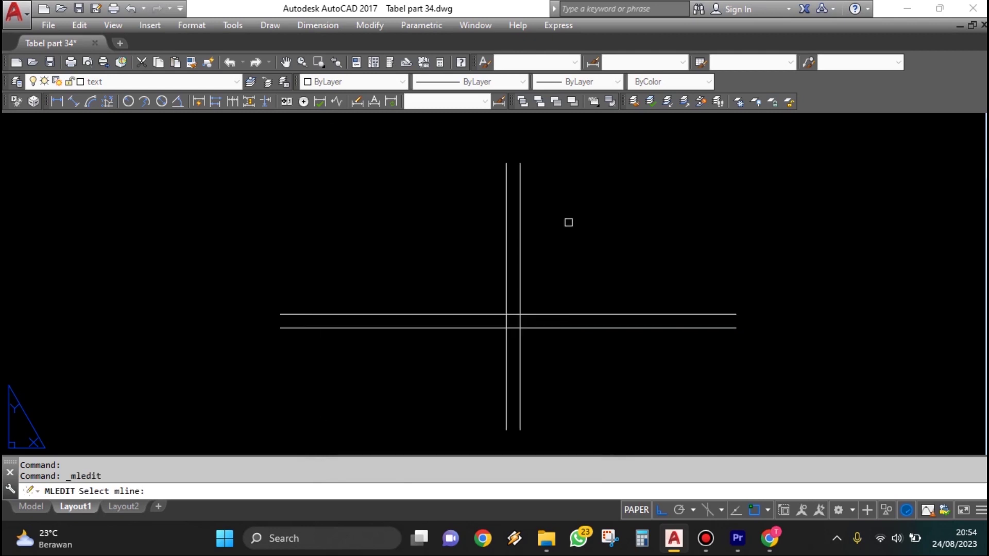
scroll(394, 357, "up", 4)
left_click(393, 291)
left_click(462, 291)
middle_click_drag(630, 335, 532, 360)
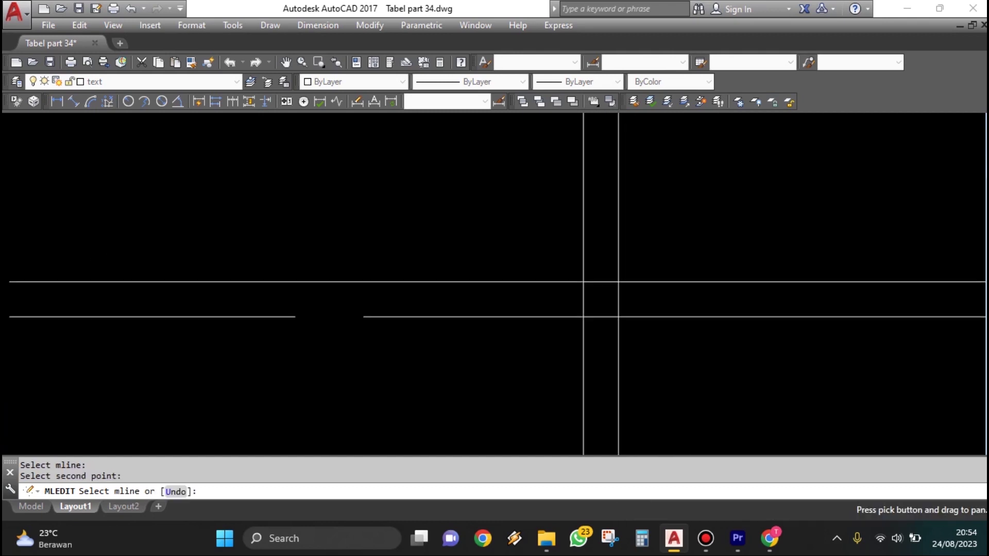
left_click(536, 282)
left_click(650, 282)
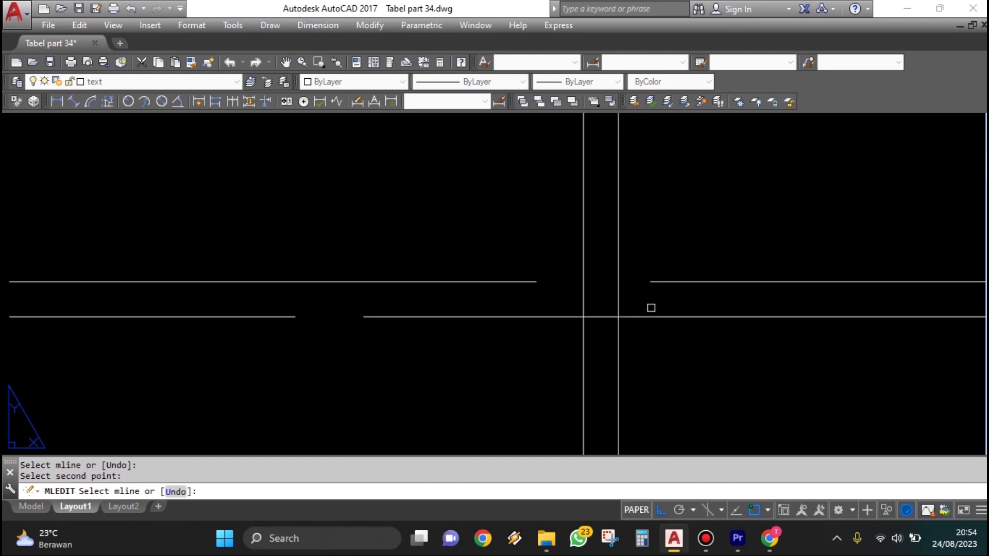
- Cut gaps into the left and right lines of the vertical multiline
scroll(651, 320, "down", 2)
middle_click_drag(607, 258, 613, 296)
left_click(616, 296)
left_click(615, 246)
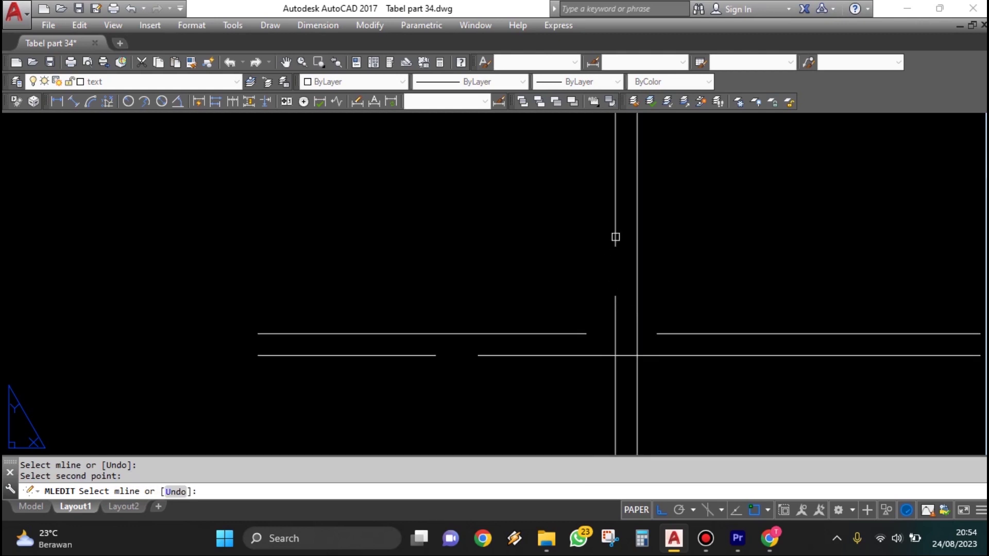
scroll(622, 278, "up", 2)
scroll(607, 345, "down", 4)
scroll(616, 331, "up", 2)
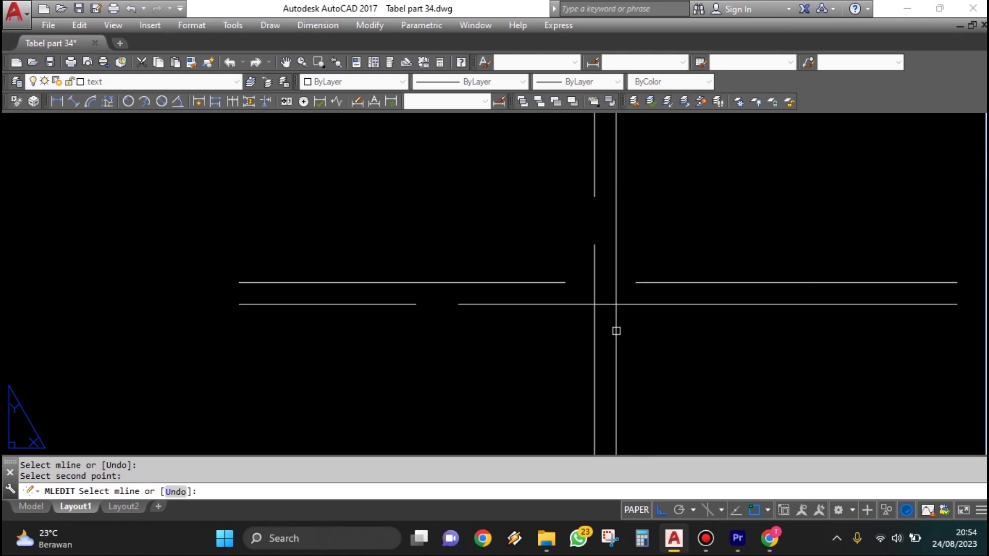
left_click(616, 332)
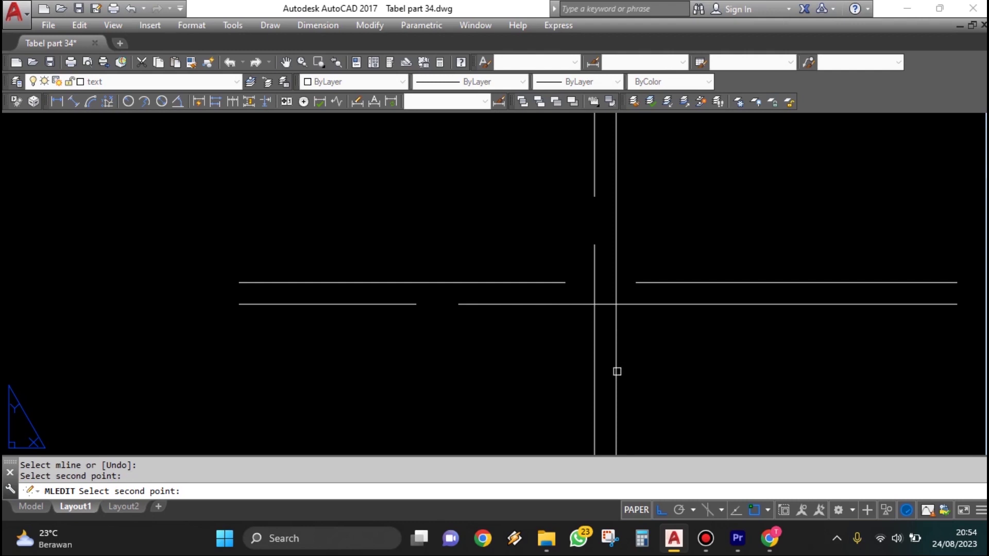
left_click(616, 372)
scroll(689, 373, "down", 2)
middle_click_drag(691, 371, 657, 350)
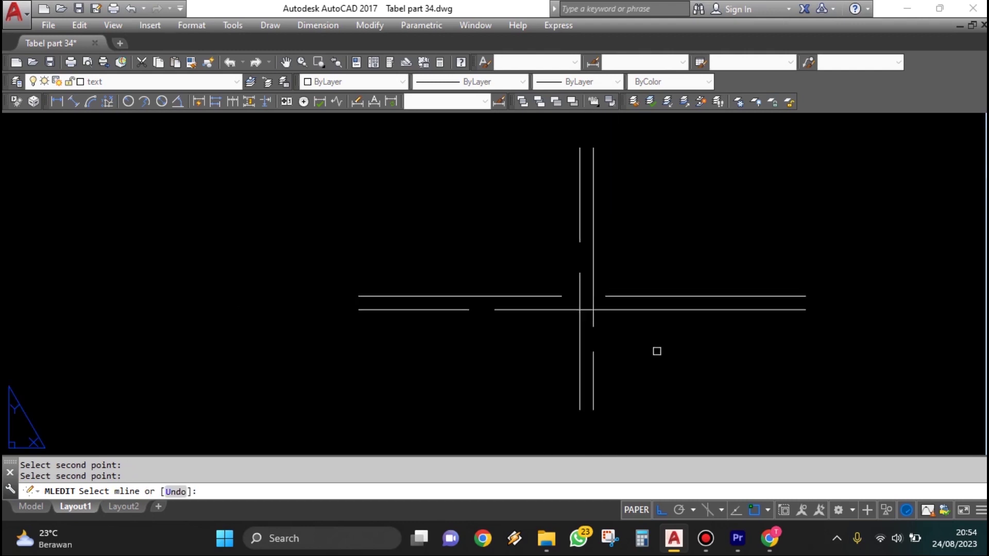
key("Return")
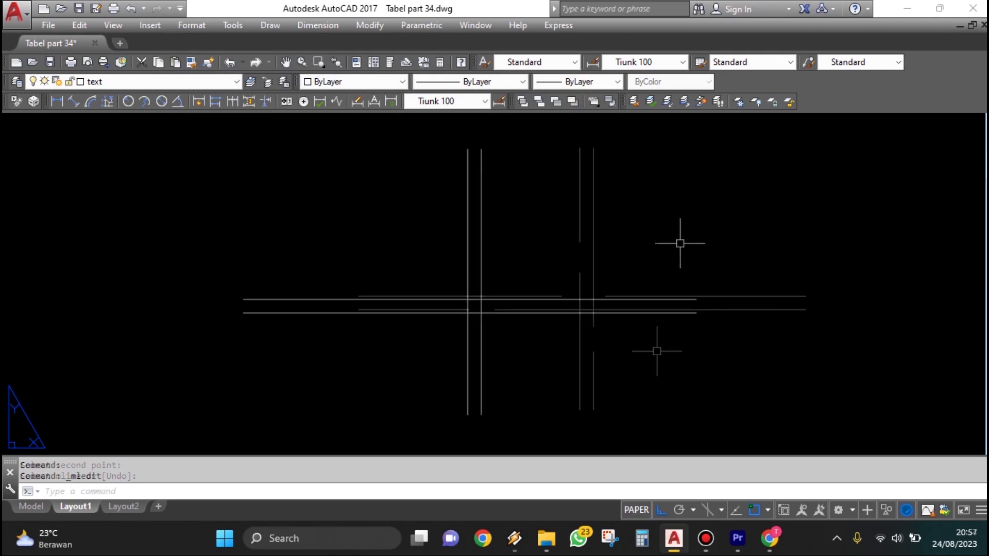
- Make an Open Cross by picking the horizontal, then the vertical multiline
double_click(525, 300)
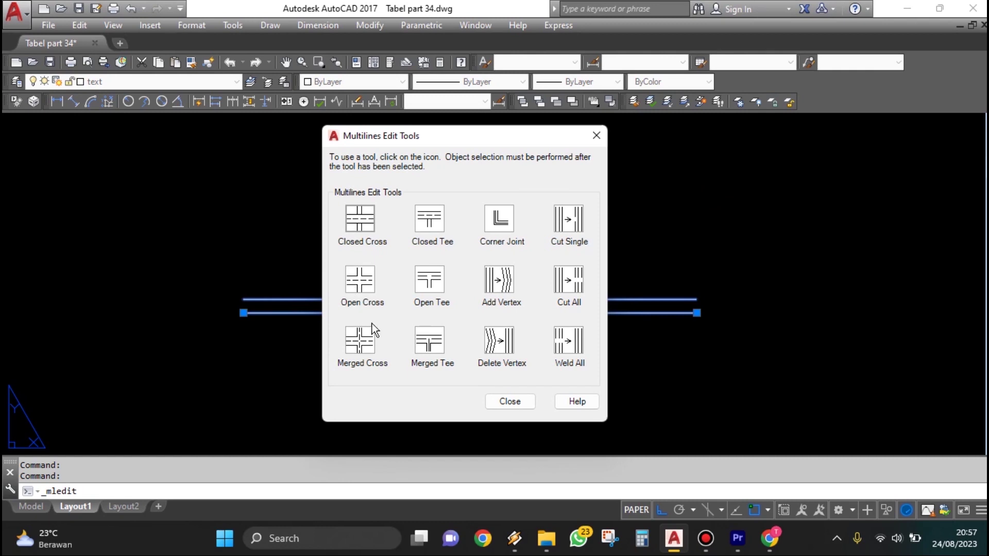
left_click(360, 283)
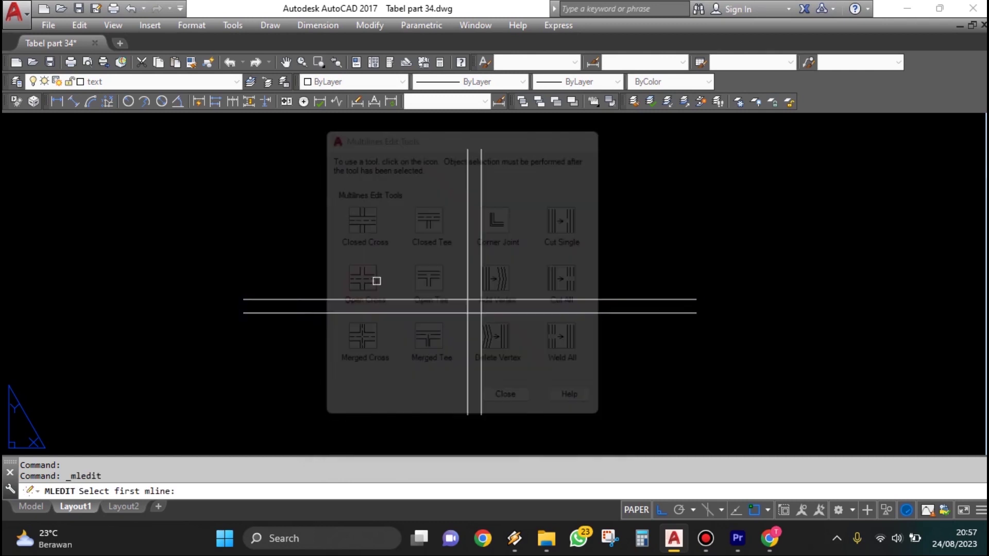
scroll(486, 318, "up", 2)
scroll(493, 321, "up", 2)
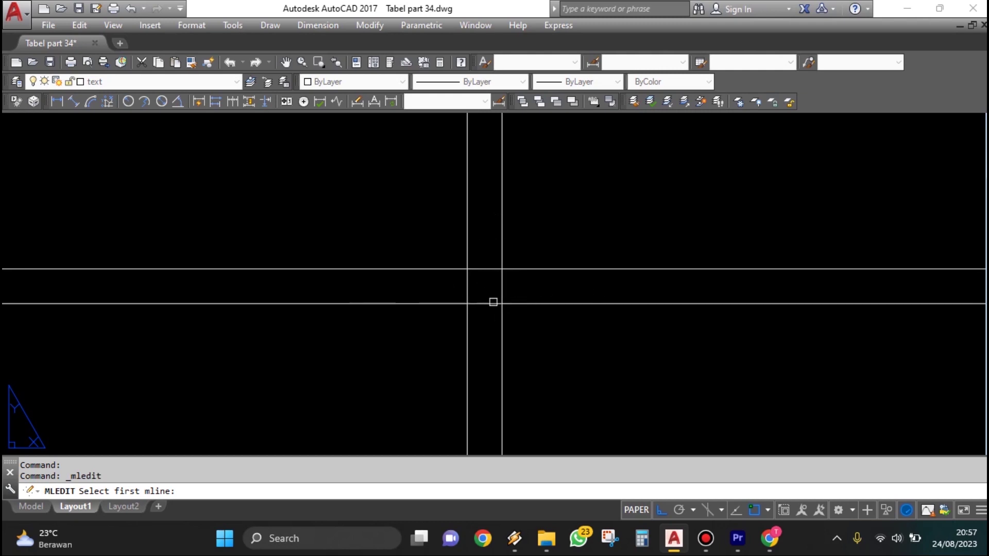
left_click(488, 269)
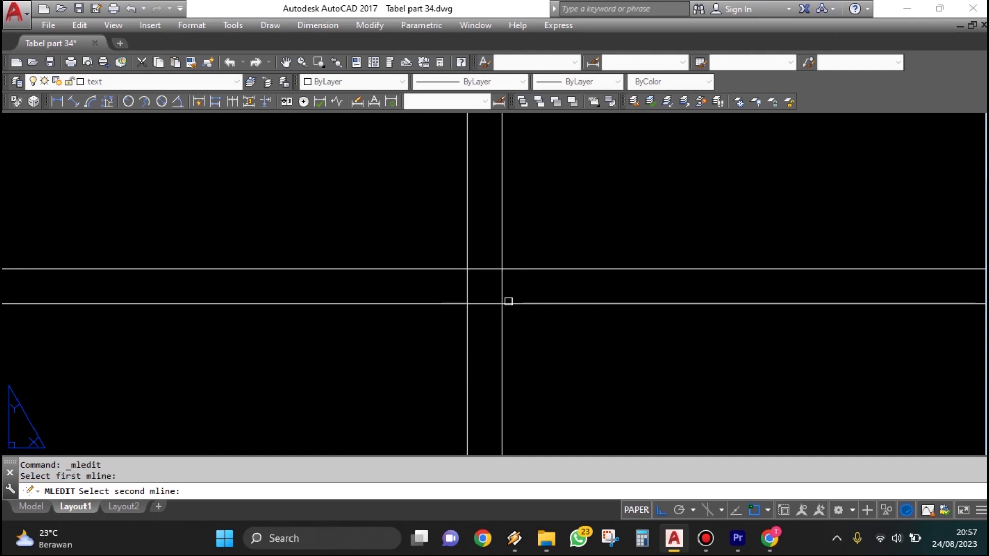
left_click(504, 324)
scroll(540, 283, "down", 4)
key("Return")
middle_click_drag(577, 315, 567, 337)
left_click(567, 336)
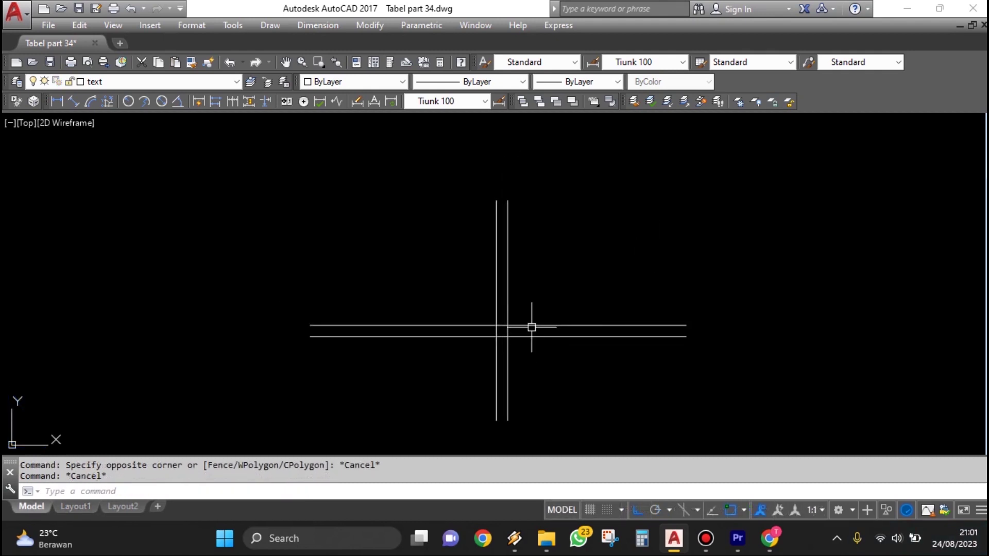
- Apply a Merged Cross to the horizontal and vertical multilines
double_click(531, 327)
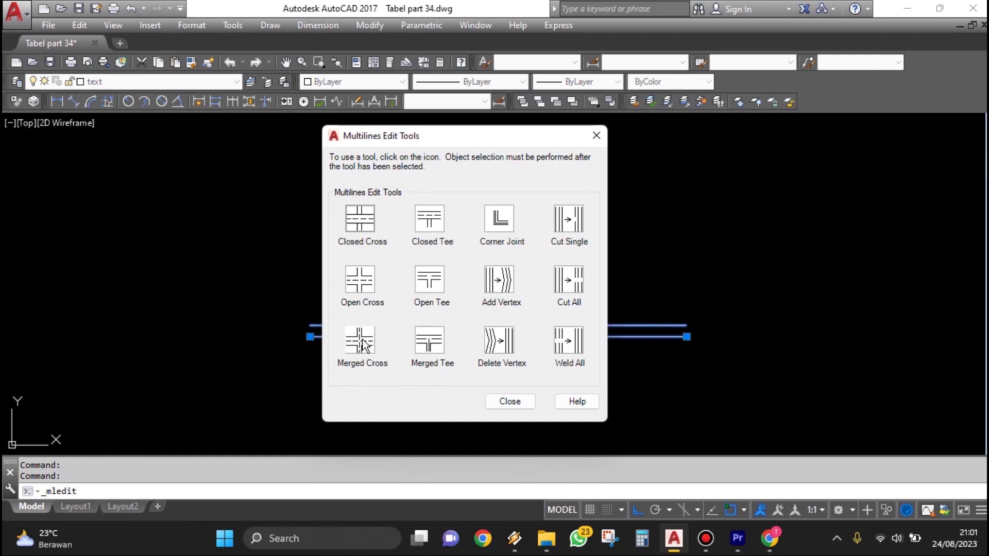
left_click(360, 340)
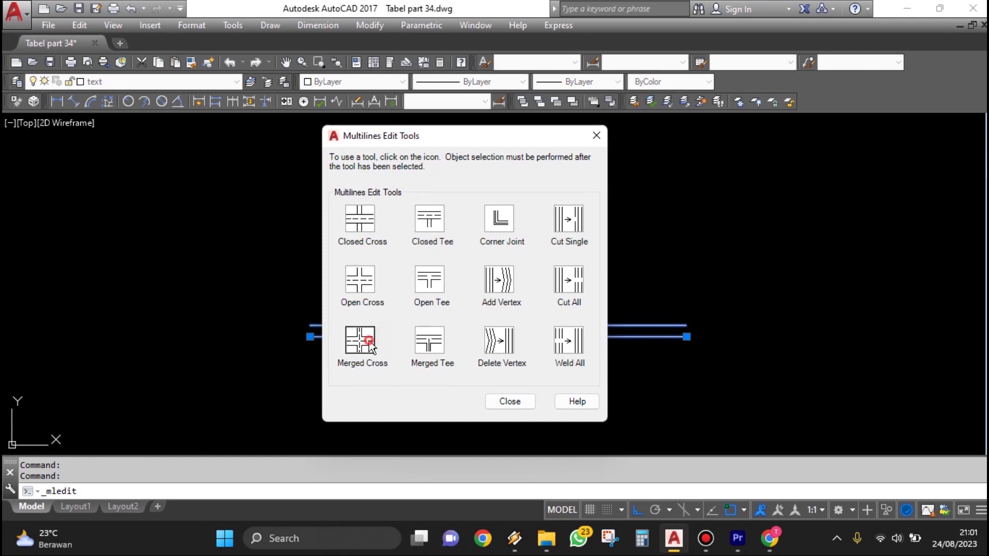
left_click(526, 337)
left_click(510, 307)
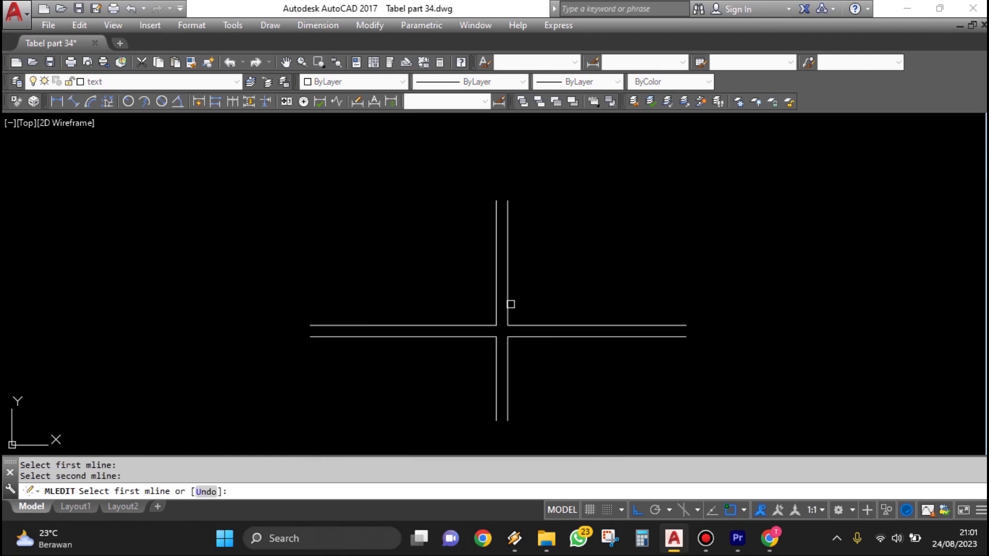
- Clear the multiline selections and undo the merged cross with Ctrl+Z
key("Return")
left_click(525, 330)
key("Escape")
left_click(508, 288)
key("Escape")
key("ctrl+z")
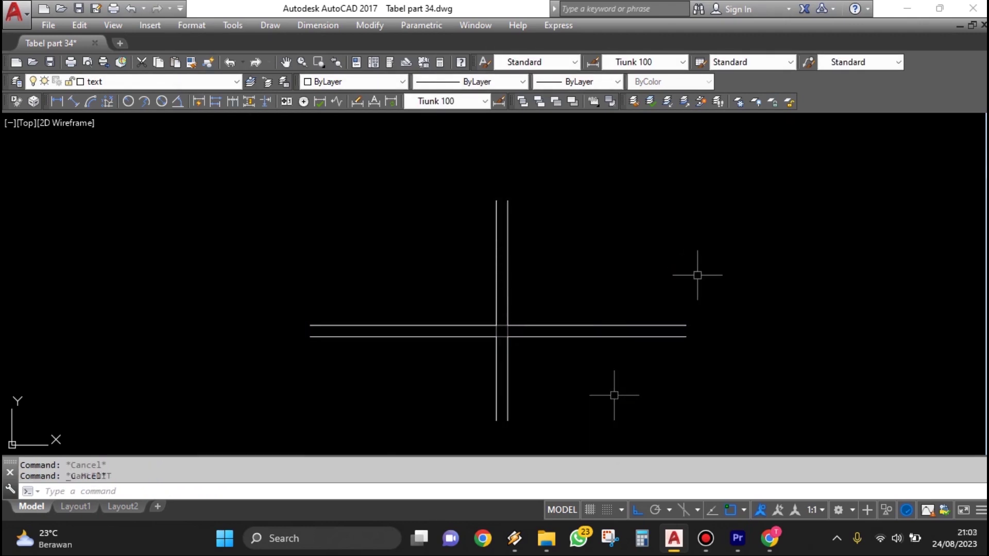
- Join the two multilines with an Open Tee from Multiline Edit Tools
double_click(550, 336)
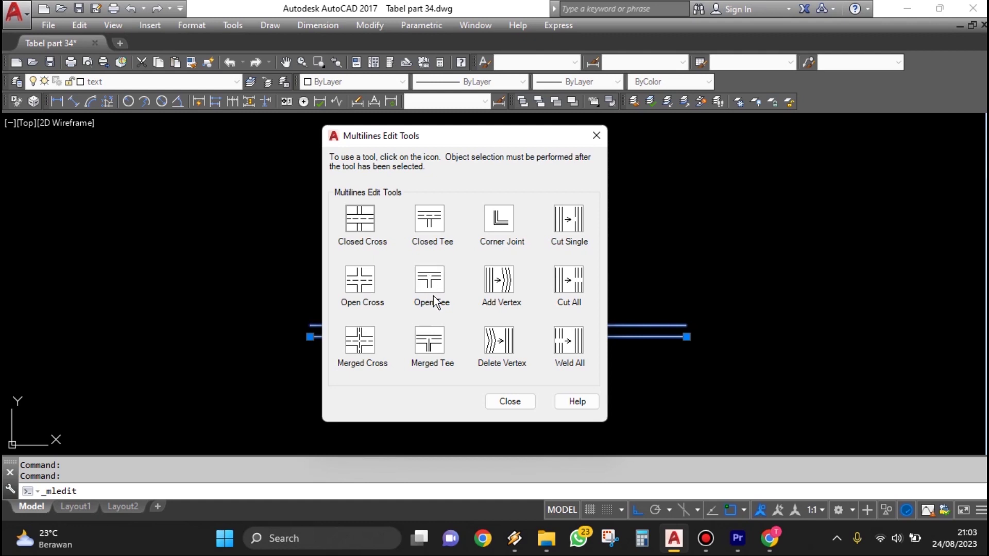
left_click(429, 279)
scroll(524, 350, "up", 1)
scroll(515, 355, "down", 1)
scroll(499, 353, "up", 1)
scroll(492, 365, "down", 1)
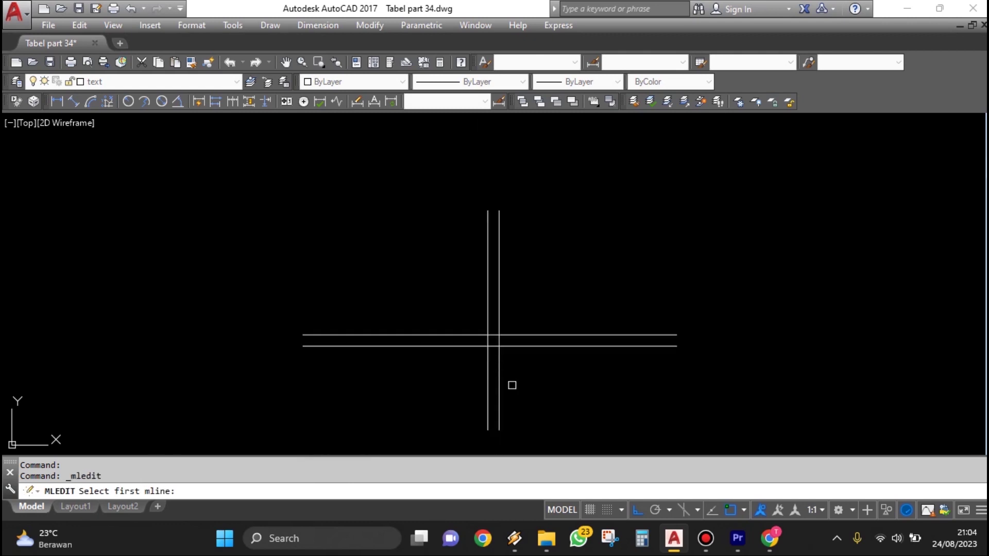
scroll(512, 375, "up", 1)
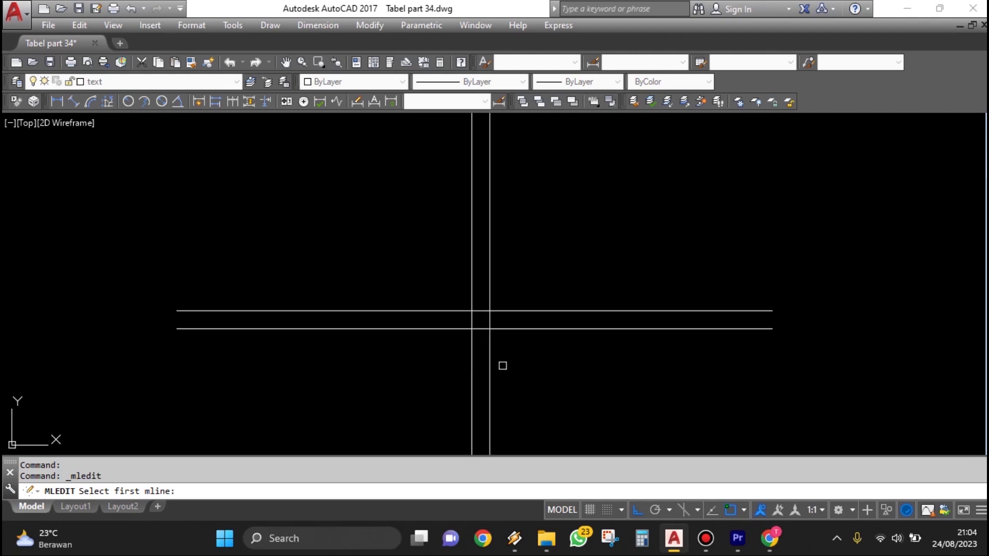
left_click(488, 348)
left_click(520, 328)
- Cancel the stray selection and undo the open tee with U
scroll(515, 335, "up", 2)
scroll(456, 317, "down", 1)
scroll(454, 317, "down", 1)
key("Return")
left_click(453, 318)
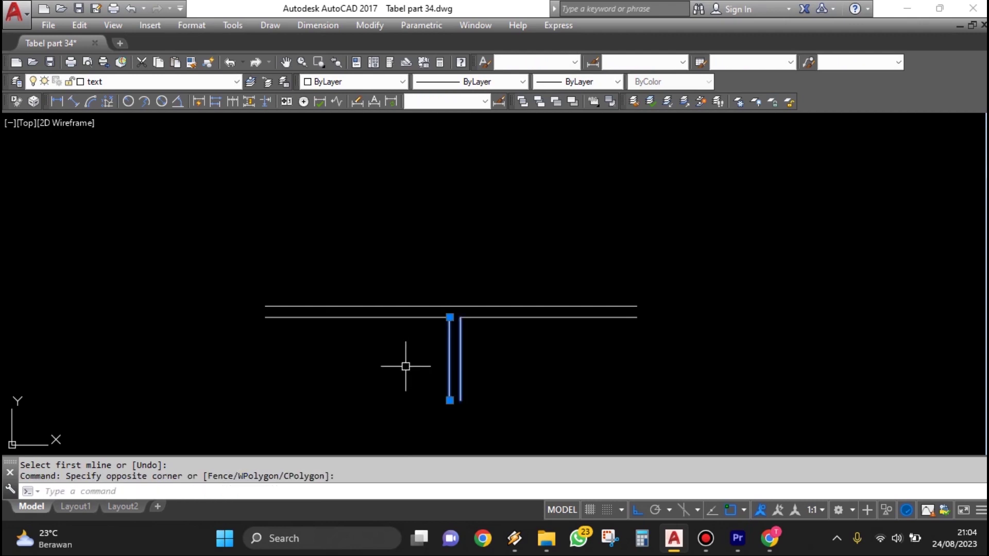
key("Escape")
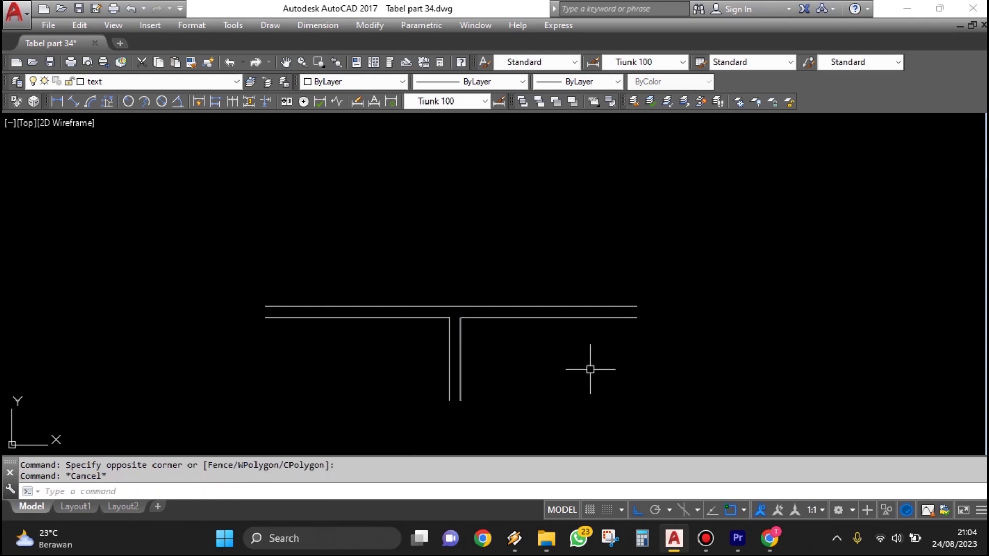
type("u")
key("Return")
- Apply a Merged Tee where the two multilines meet
double_click(533, 335)
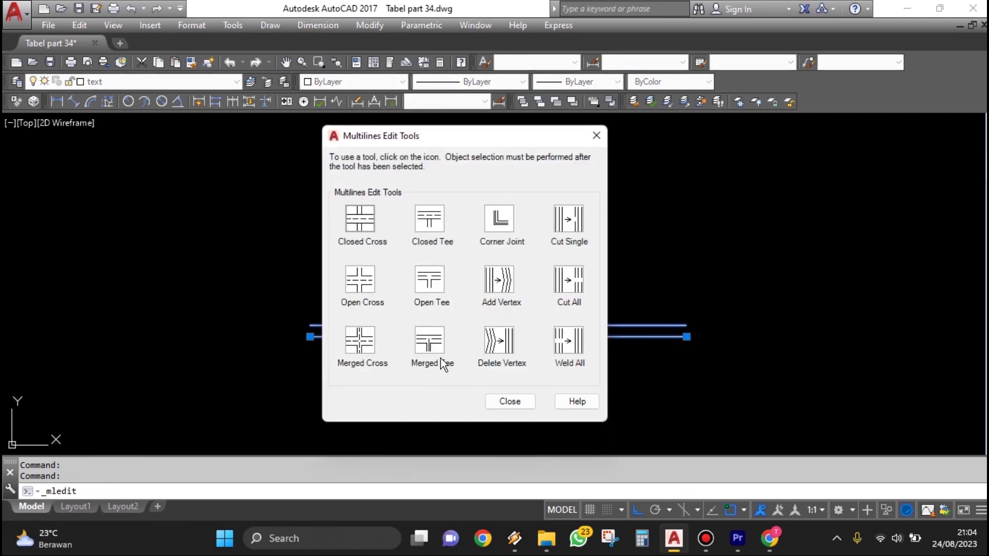
left_click(429, 341)
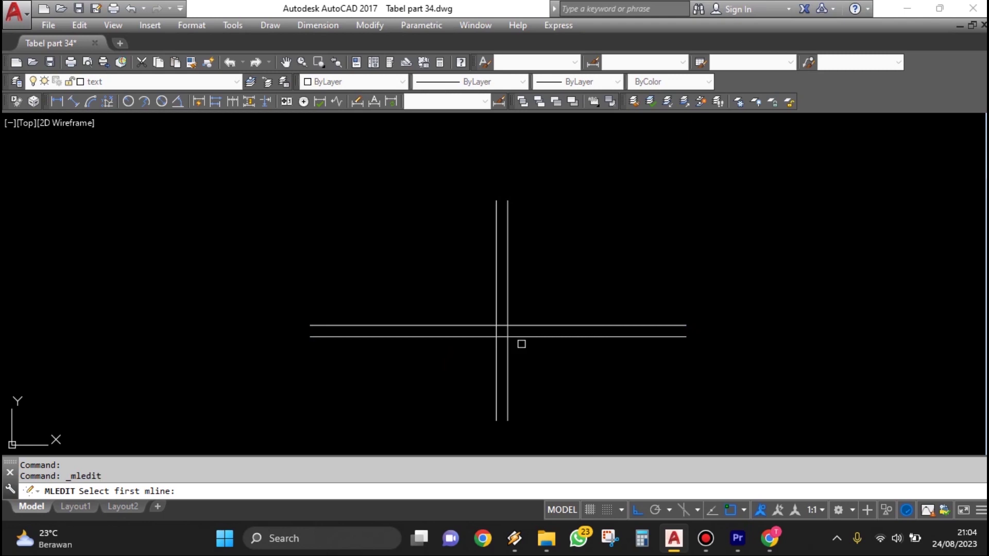
left_click(505, 353)
key("Return")
key("Escape")
left_click(546, 353)
key("Escape")
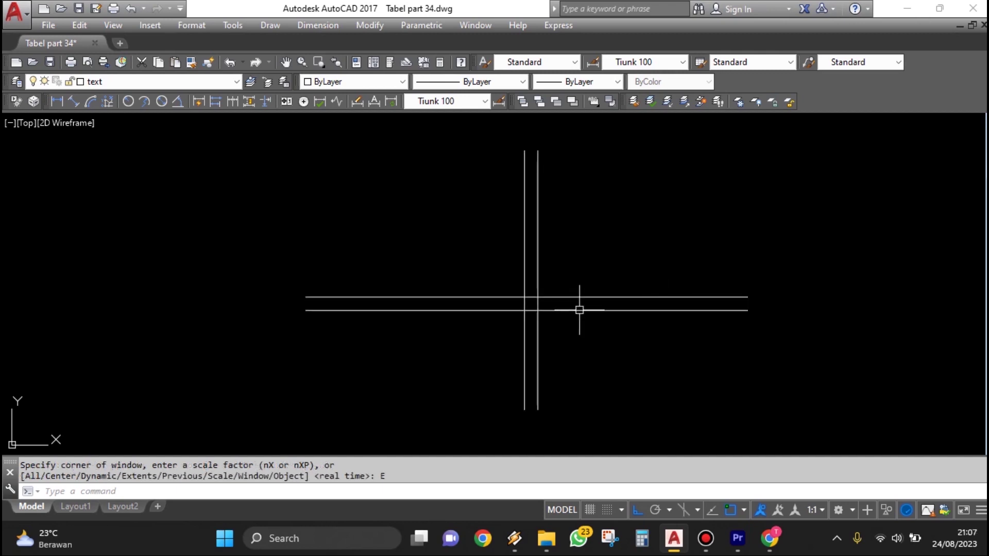
- Cut a full Cut All gap in the horizontal multiline right of the intersection
double_click(584, 310)
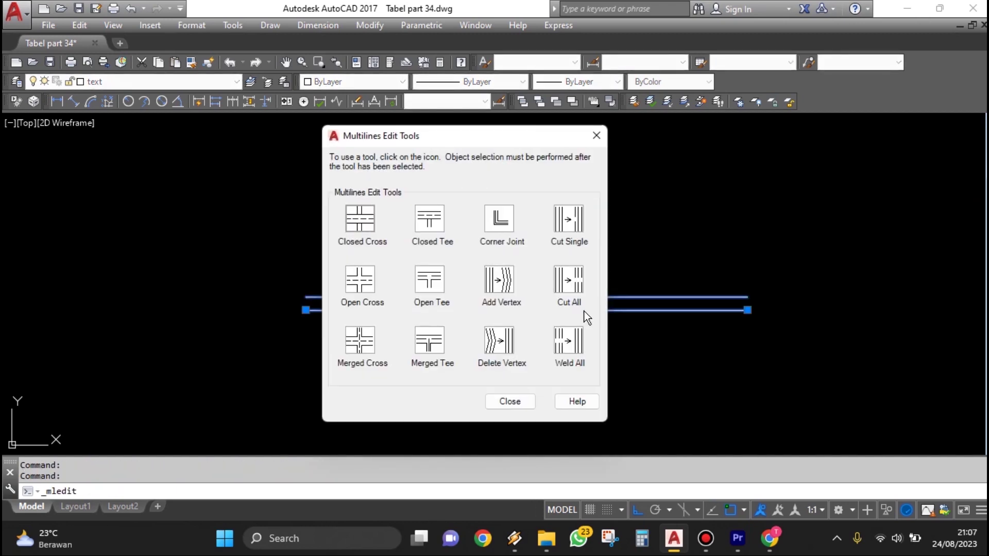
left_click(570, 286)
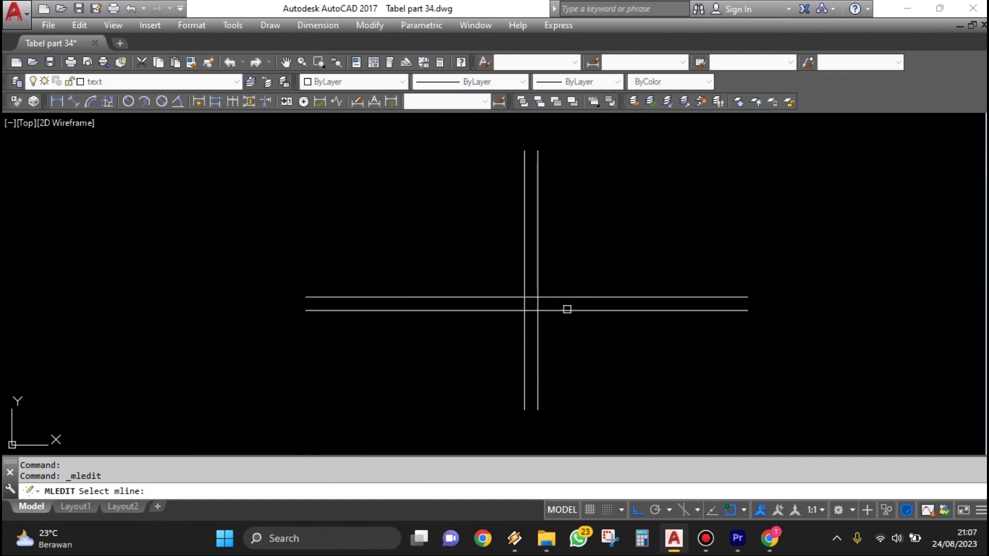
scroll(571, 308, "up", 2)
left_click(587, 310)
left_click(630, 309)
scroll(569, 346, "down", 1)
key("Return")
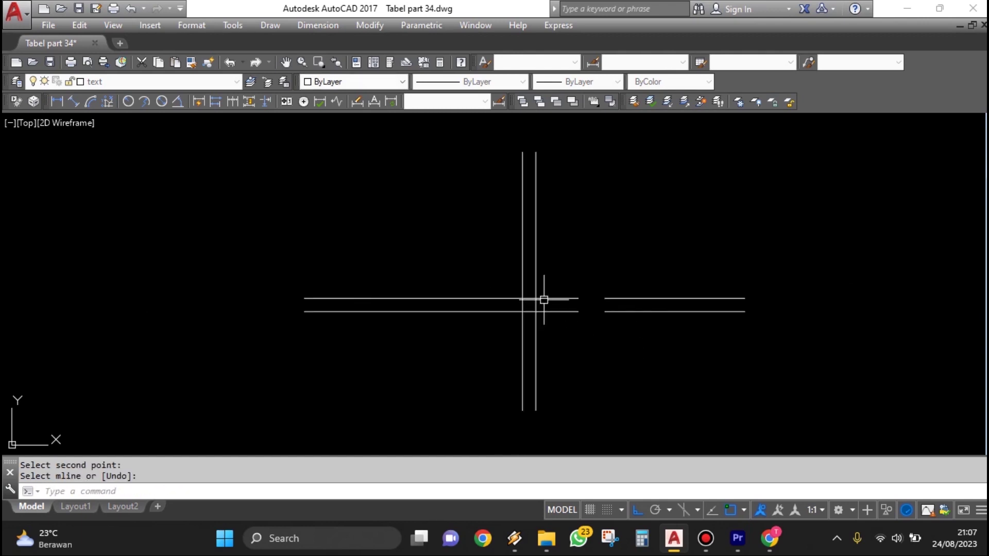
key("Return")
- Cut All gaps in the vertical multiline and the left part of the horizontal one
left_click(568, 284)
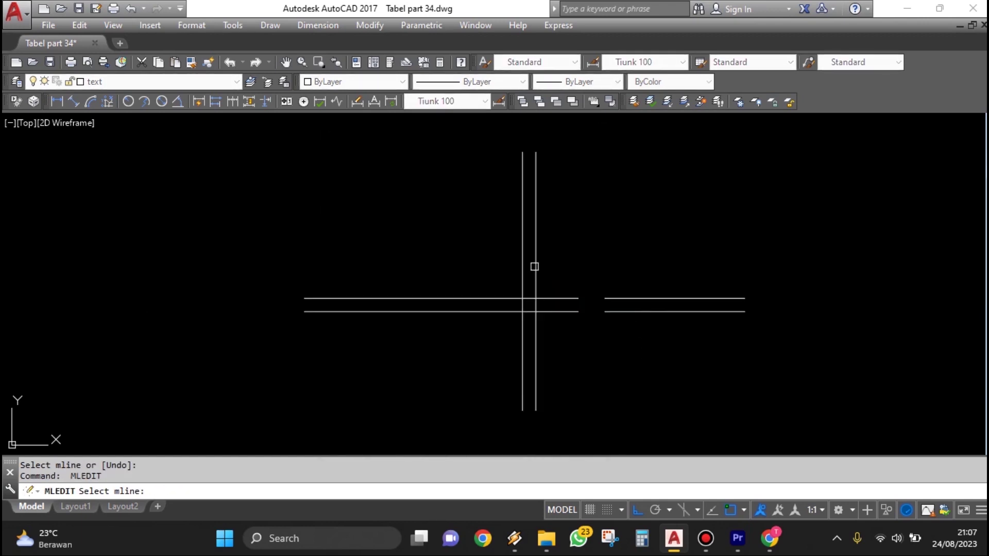
left_click(534, 266)
left_click(534, 224)
left_click(445, 311)
left_click(409, 310)
key("Return")
left_click(640, 307)
- Weld All the right-hand gap in the horizontal multiline closed
double_click(628, 310)
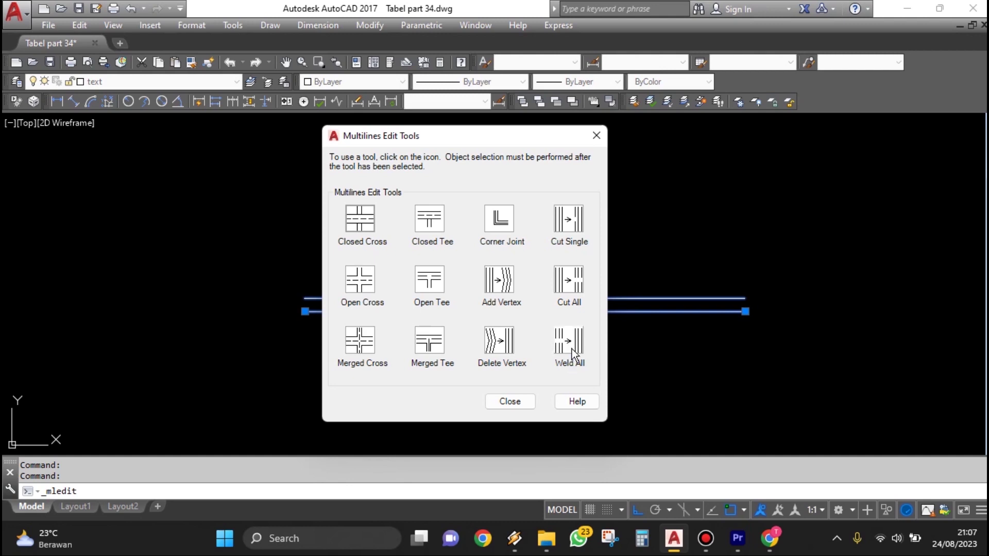
left_click(572, 348)
scroll(595, 319, "up", 2)
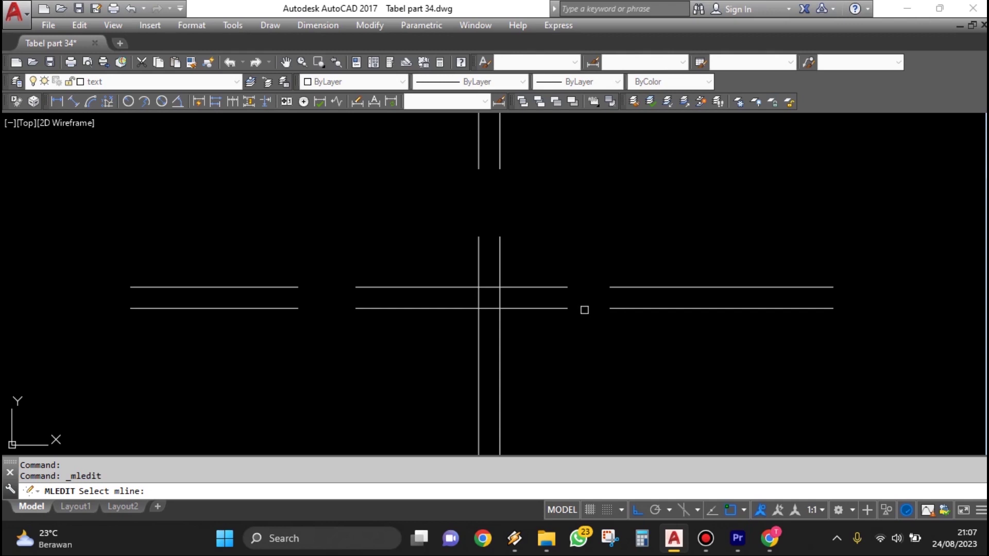
left_click(613, 308)
left_click(564, 308)
middle_click_drag(558, 308, 530, 313)
scroll(529, 313, "down", 2)
- Weld All the vertical gap and the remaining horizontal gap closed
left_click(523, 280)
left_click(528, 259)
left_click(443, 341)
left_click(401, 340)
key("Return")
scroll(520, 309, "down", 2)
middle_click_drag(556, 353, 558, 340)
scroll(558, 324, "up", 2)
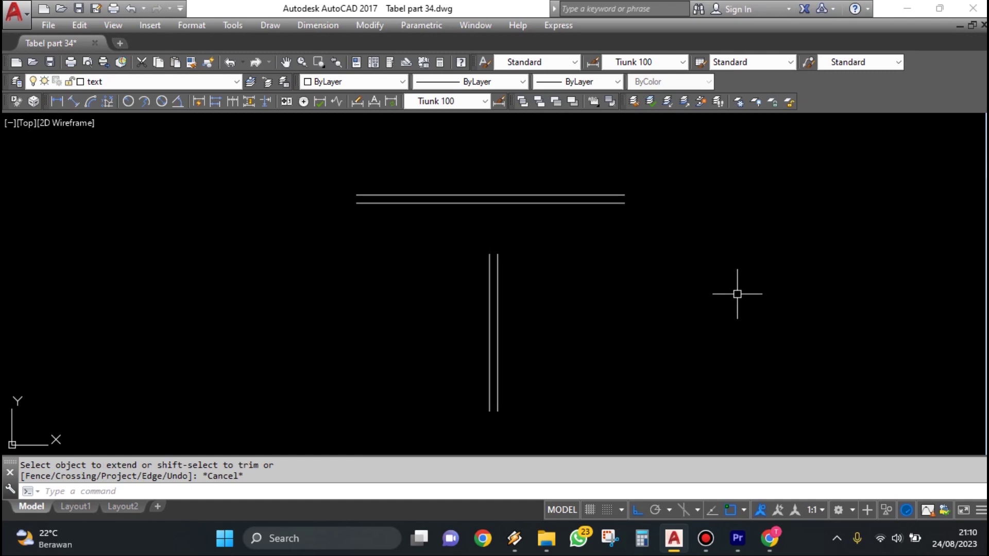
- Extend the vertical multiline to the horizontal boundary multiline with a Closed junction
middle_click_drag(534, 249, 538, 265)
scroll(535, 257, "down", 2)
key("Return")
left_click(534, 247)
left_click(506, 199)
key("Return")
left_click(486, 301)
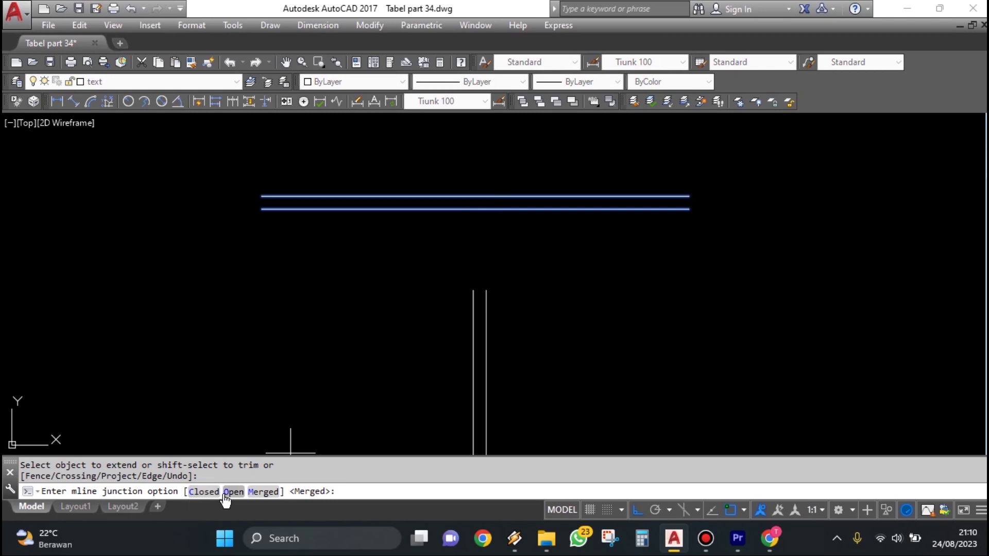
left_click(208, 496)
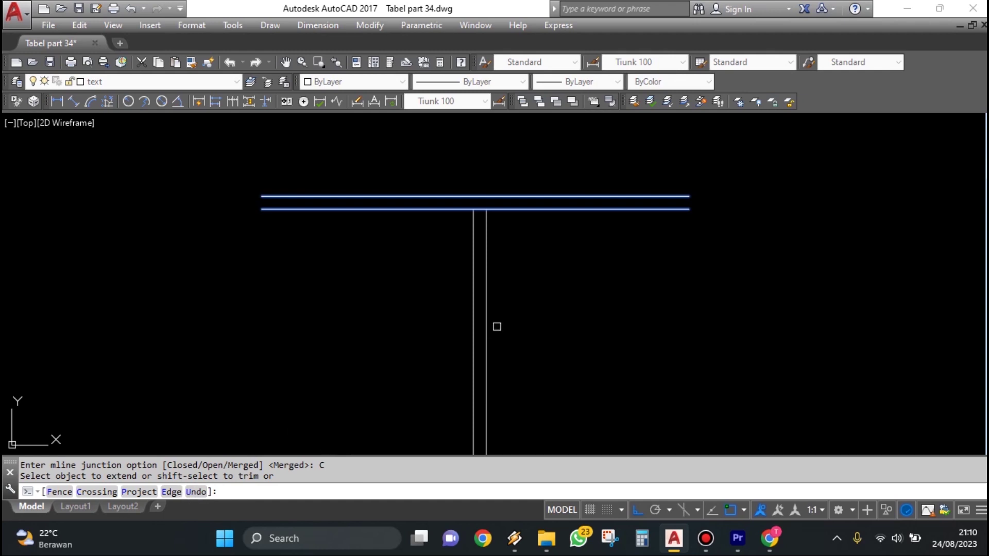
scroll(487, 254, "down", 2)
key("Escape")
scroll(509, 278, "down", 1)
scroll(525, 280, "up", 1)
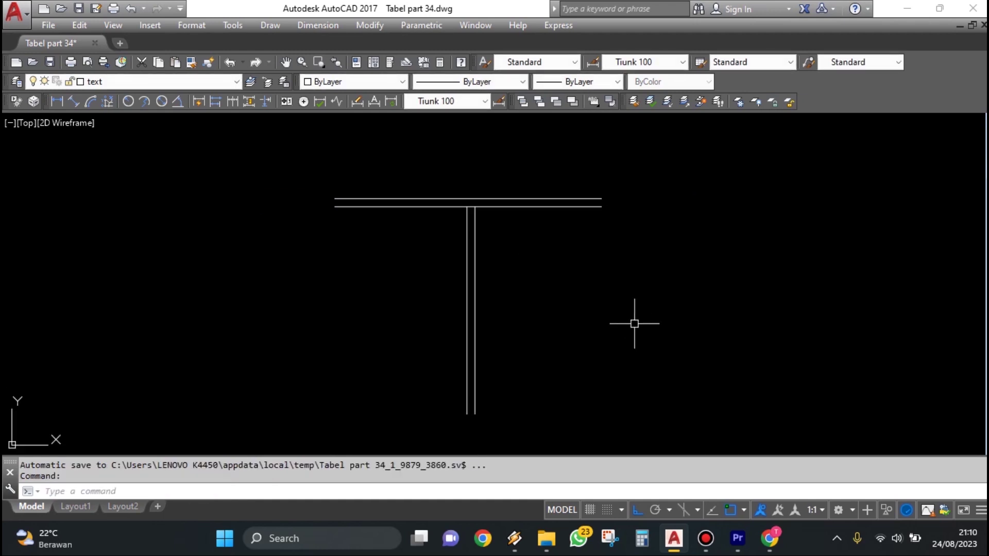